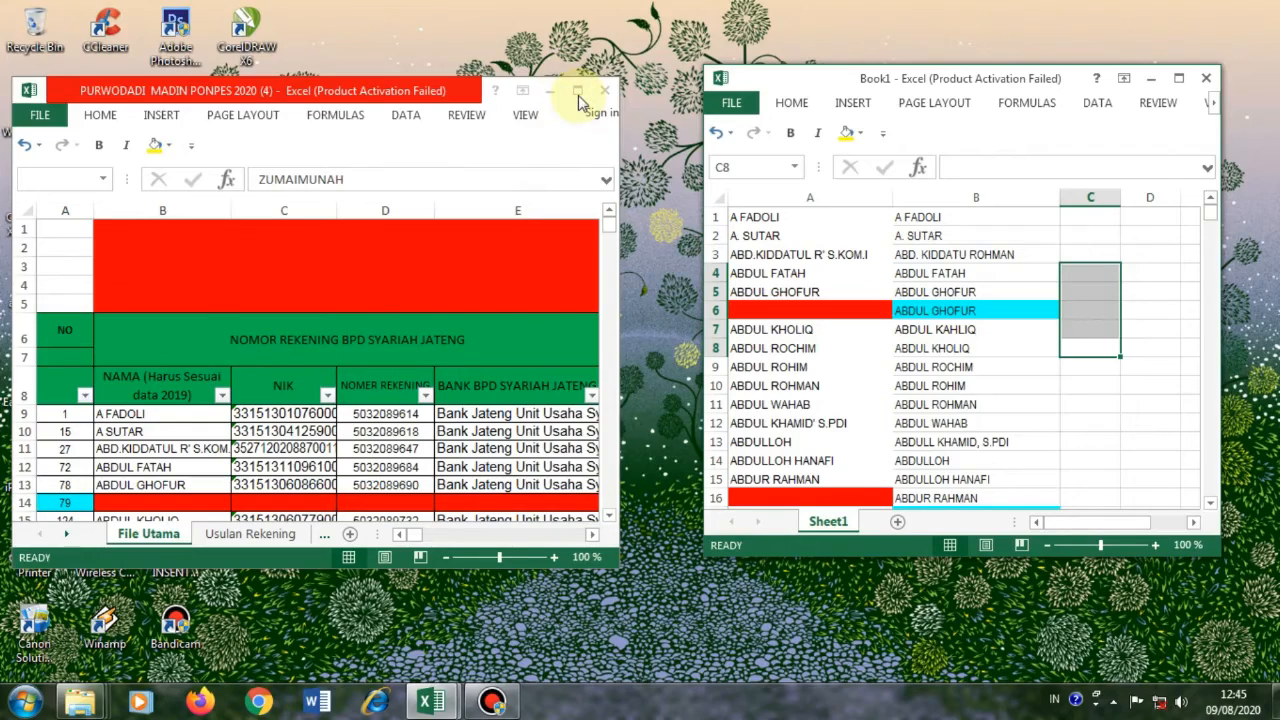
Maximize the PURWODADI MADIN PONPES 2020 (4) workbook and inspect its two name columns, B and F.
left_click(577, 92)
scroll(733, 360, "down", 4)
scroll(700, 380, "up", 4)
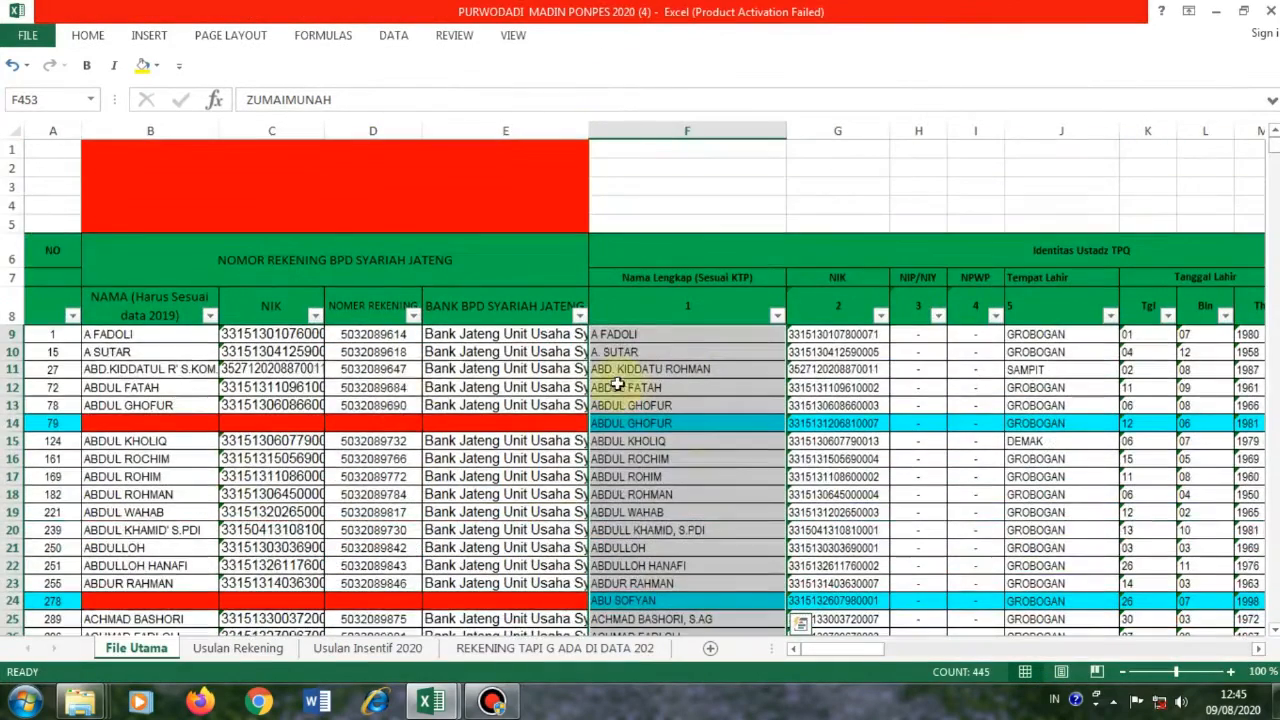
scroll(175, 340, "down", 1)
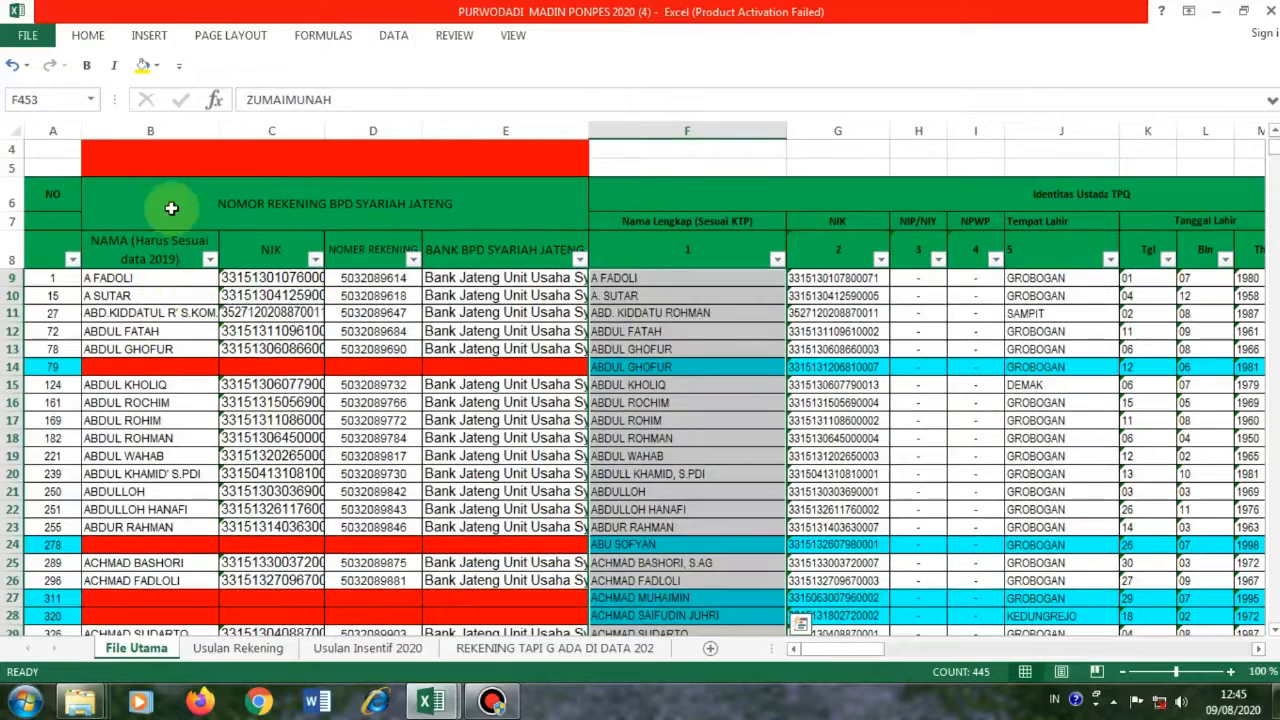
left_click(167, 133)
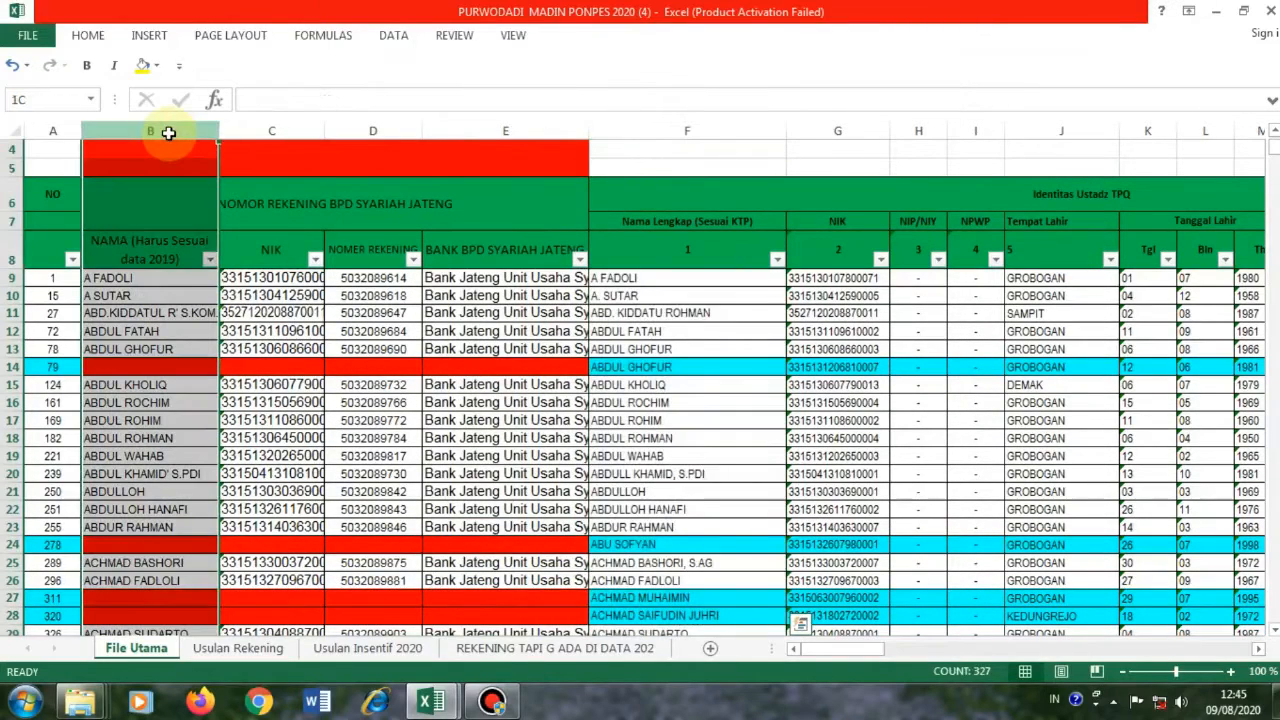
scroll(150, 360, "up", 1)
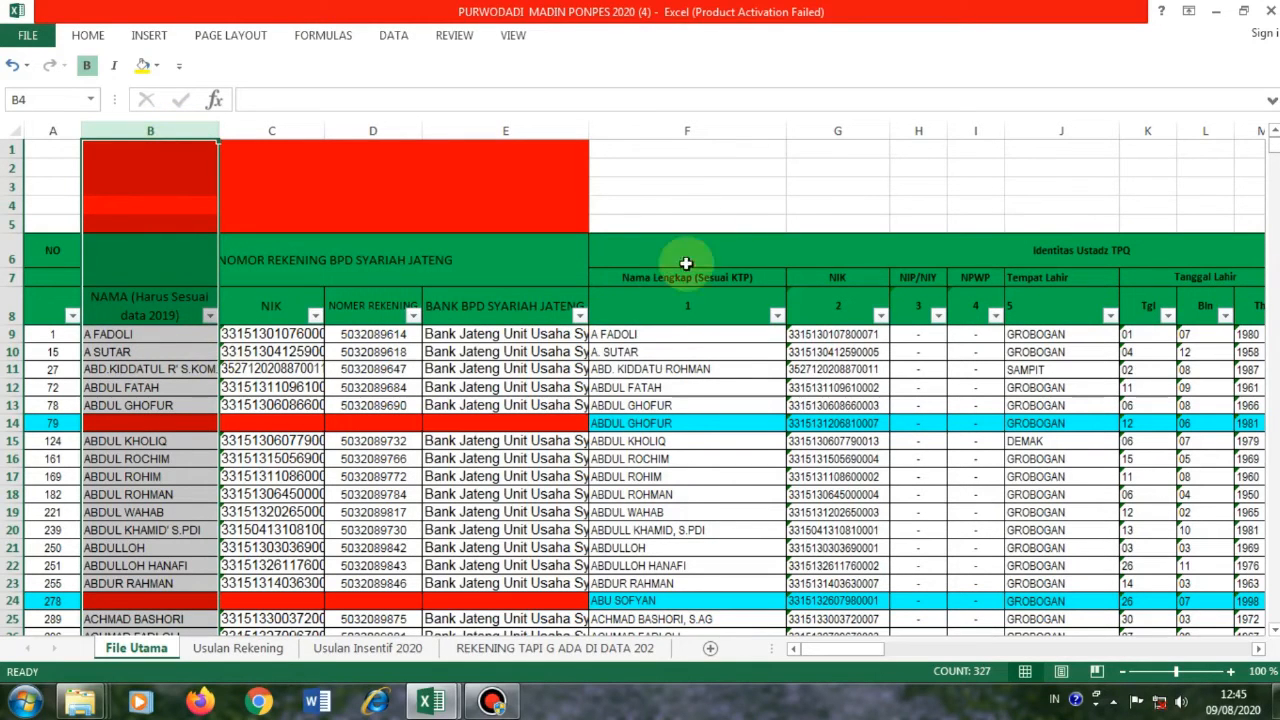
left_click(719, 131)
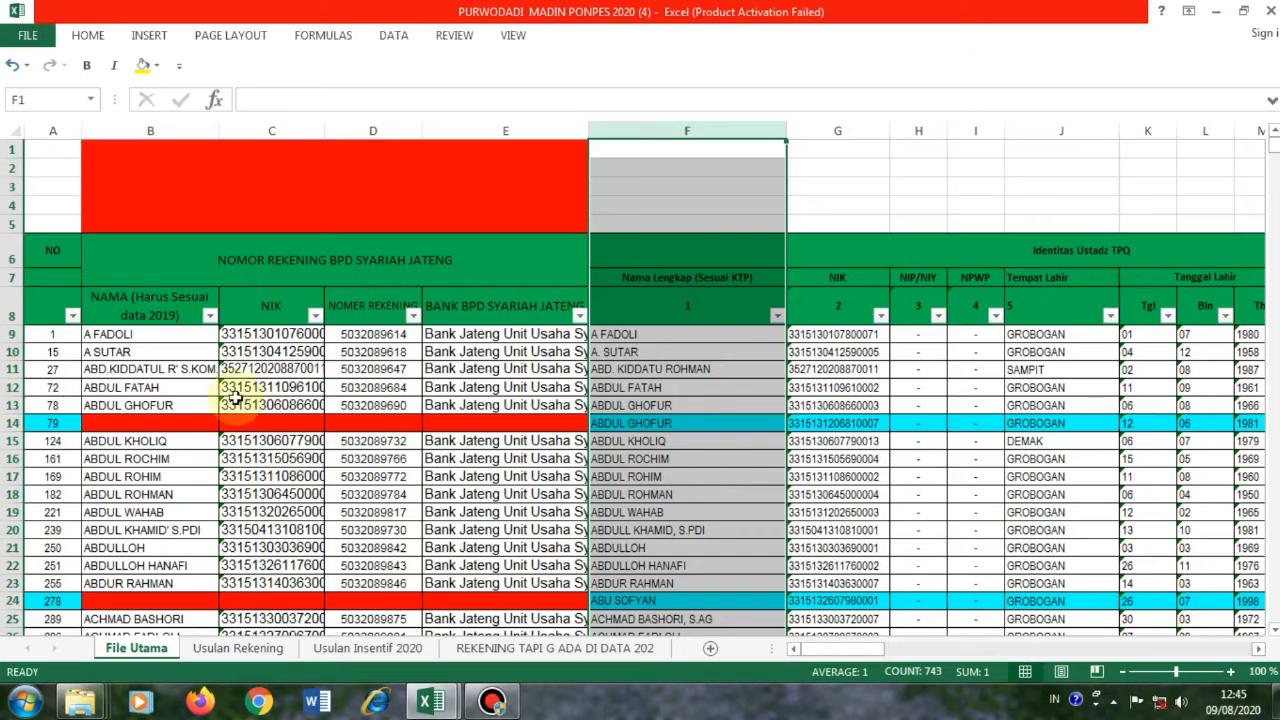
Examine the first names in column B on the File Utama sheet, in rows 9 to 11, against column F.
left_click(176, 337)
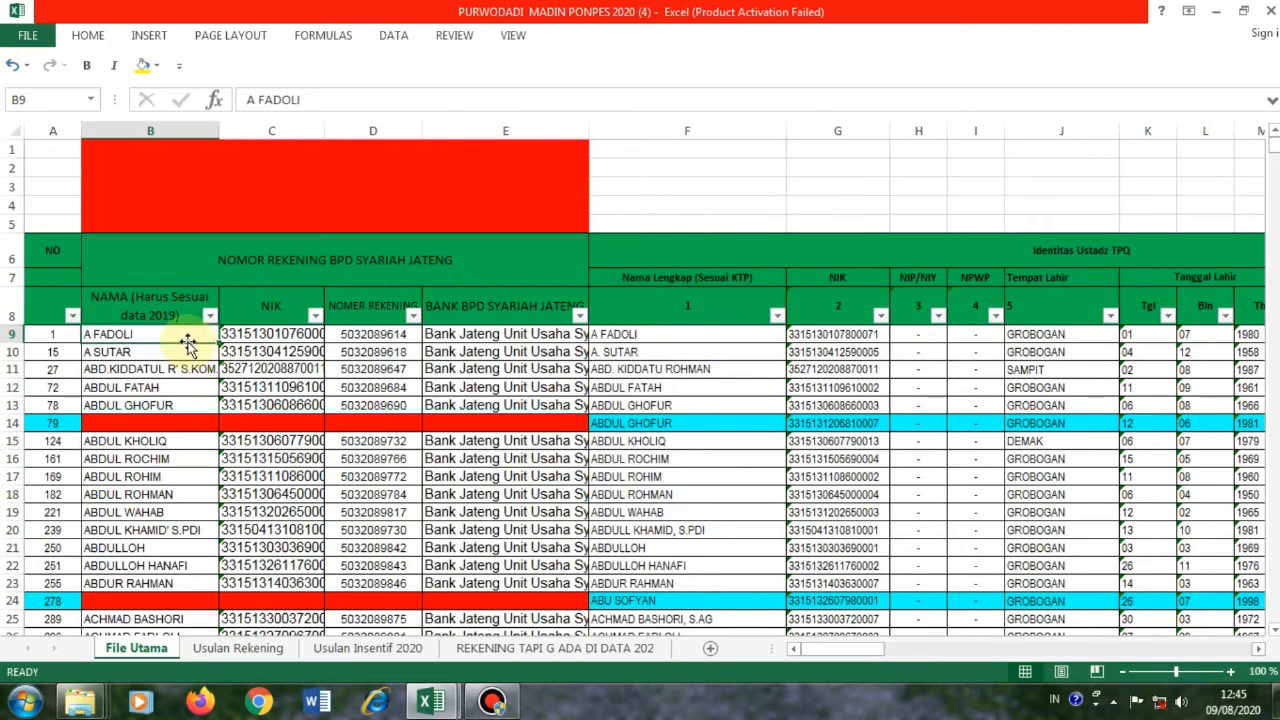
left_click(176, 349)
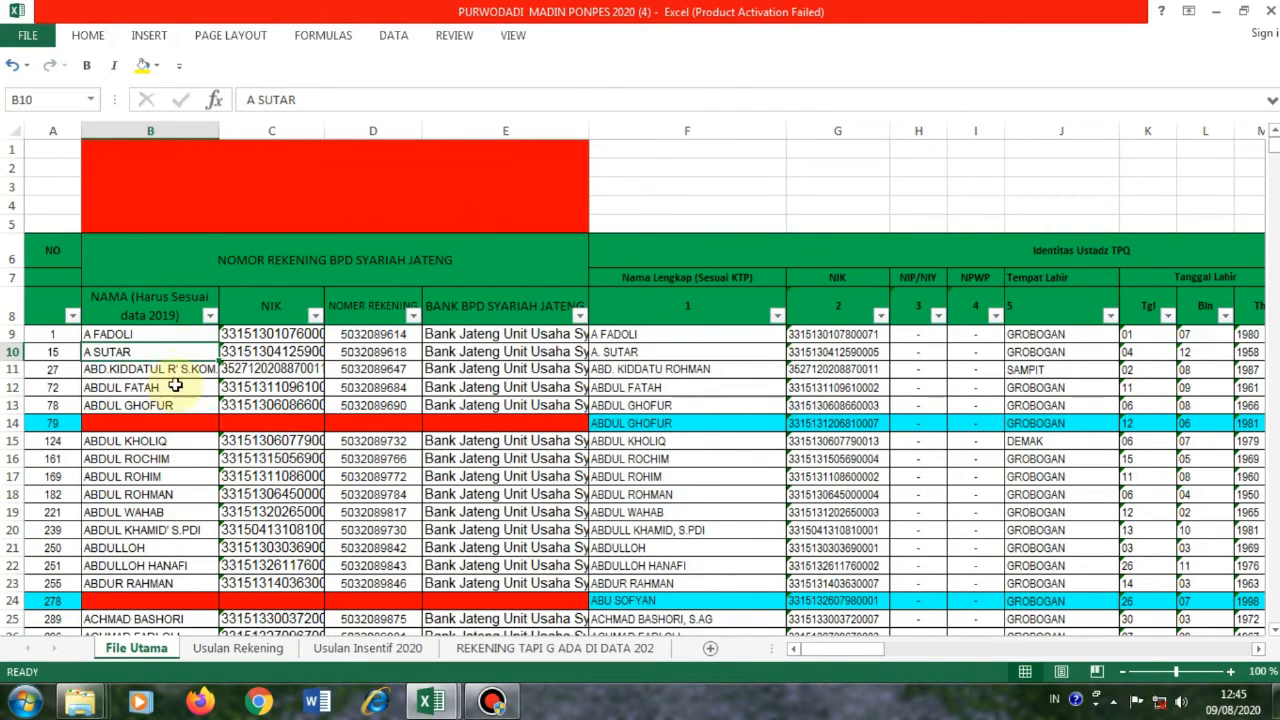
scroll(175, 380, "down", 1)
scroll(175, 376, "down", 1)
scroll(175, 373, "up", 2)
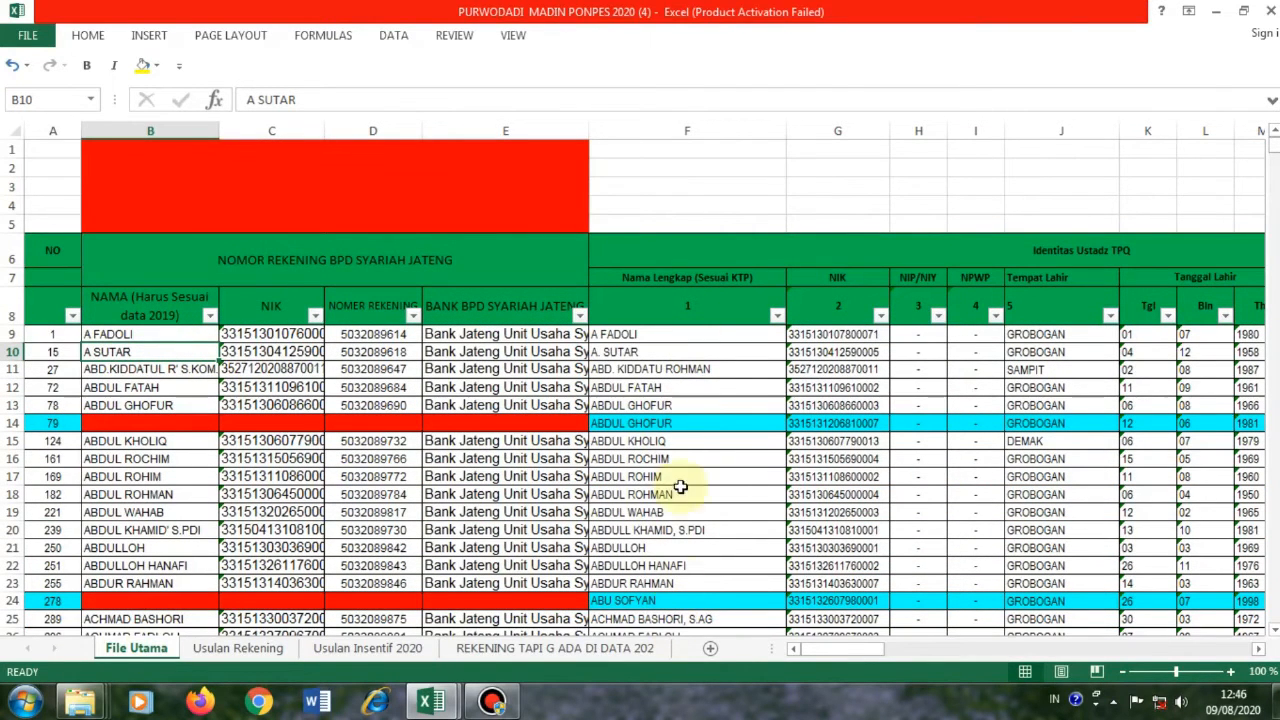
left_click(131, 370)
left_click(183, 334)
left_click(175, 368)
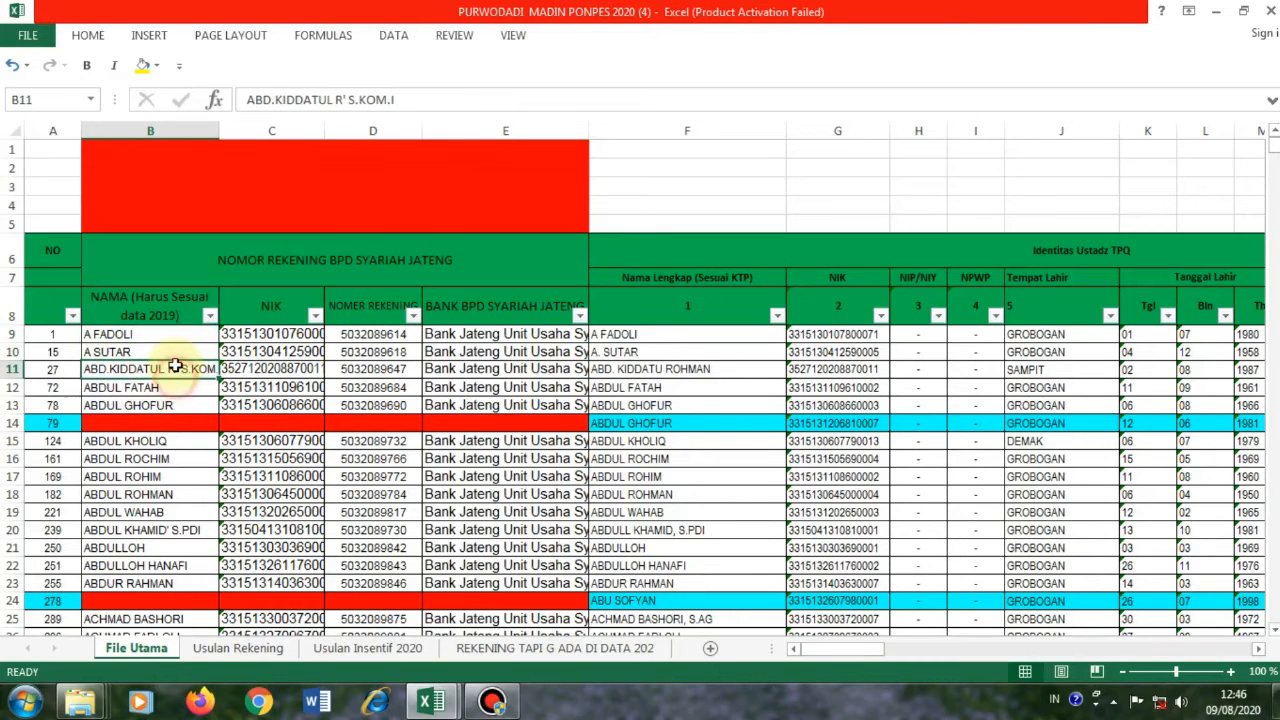
left_click(177, 334)
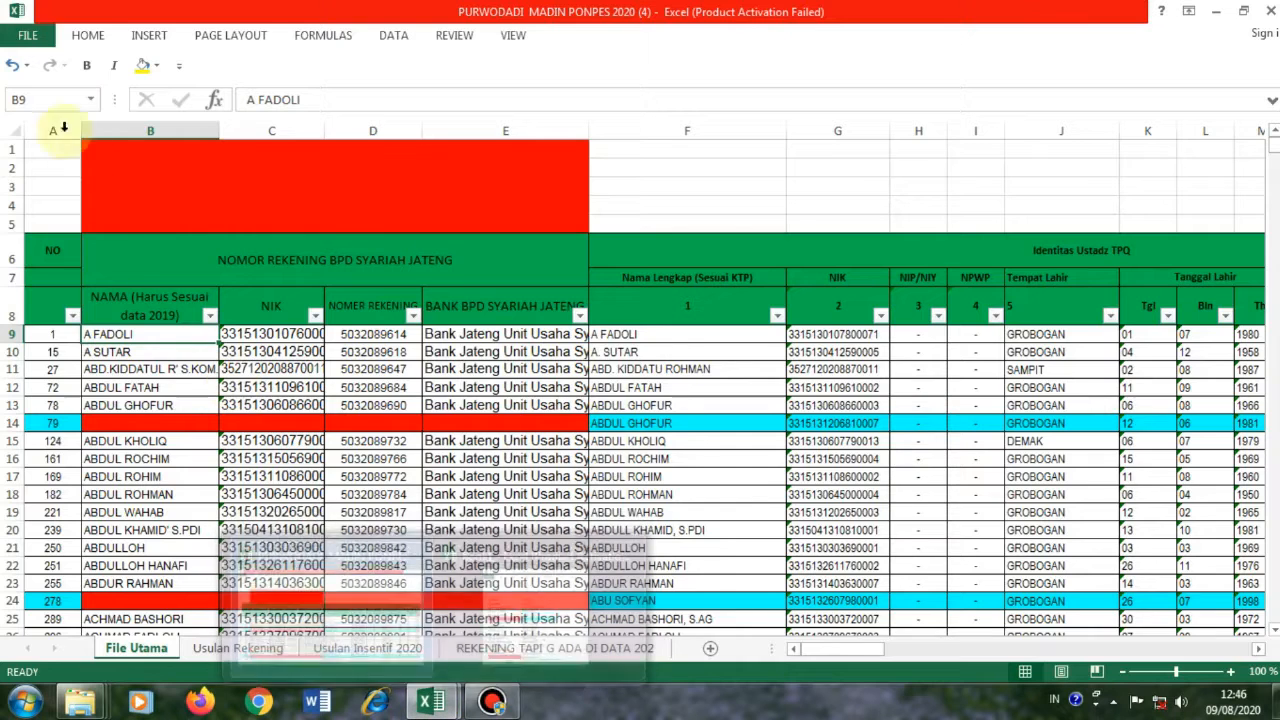
Create a new blank workbook.
left_click(28, 35)
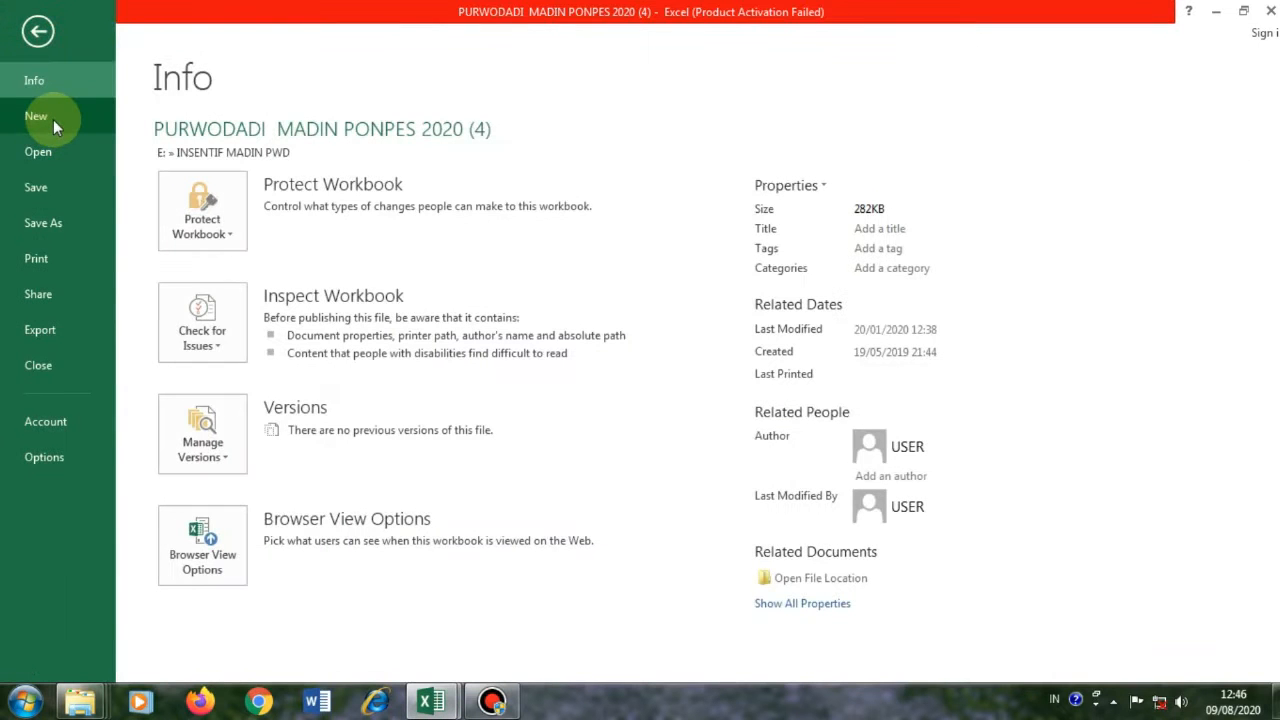
left_click(53, 119)
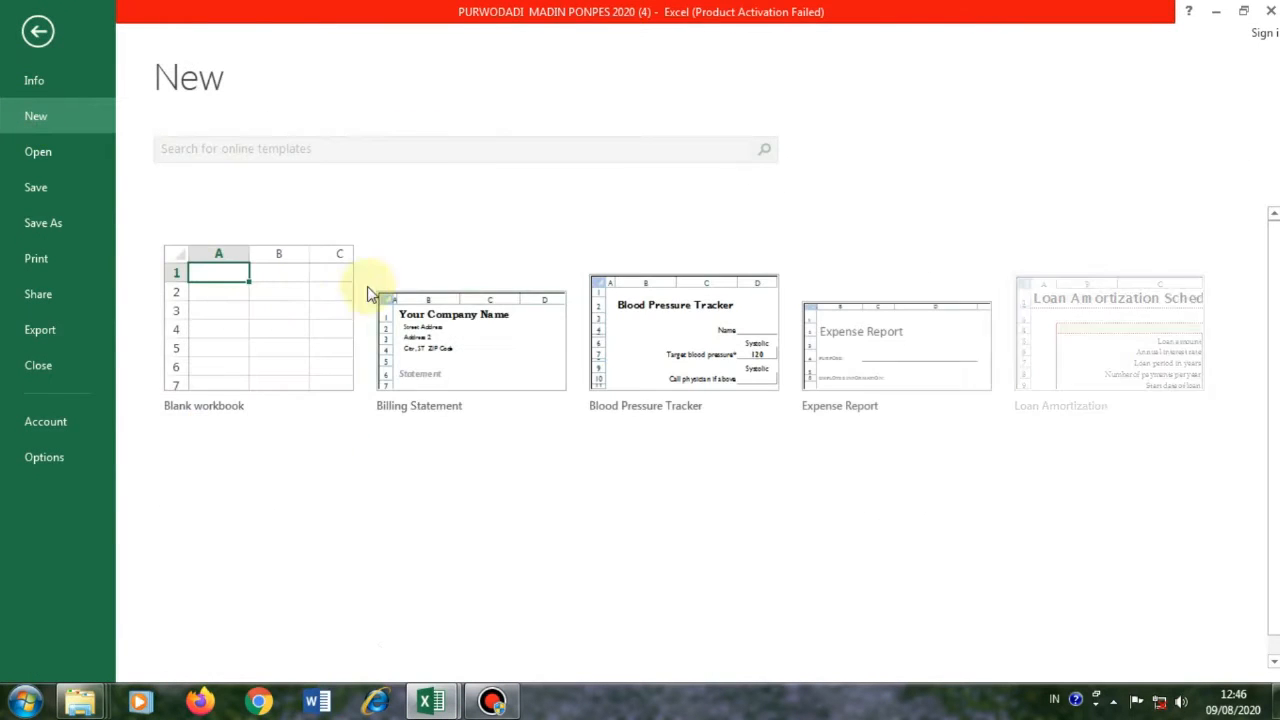
left_click(240, 316)
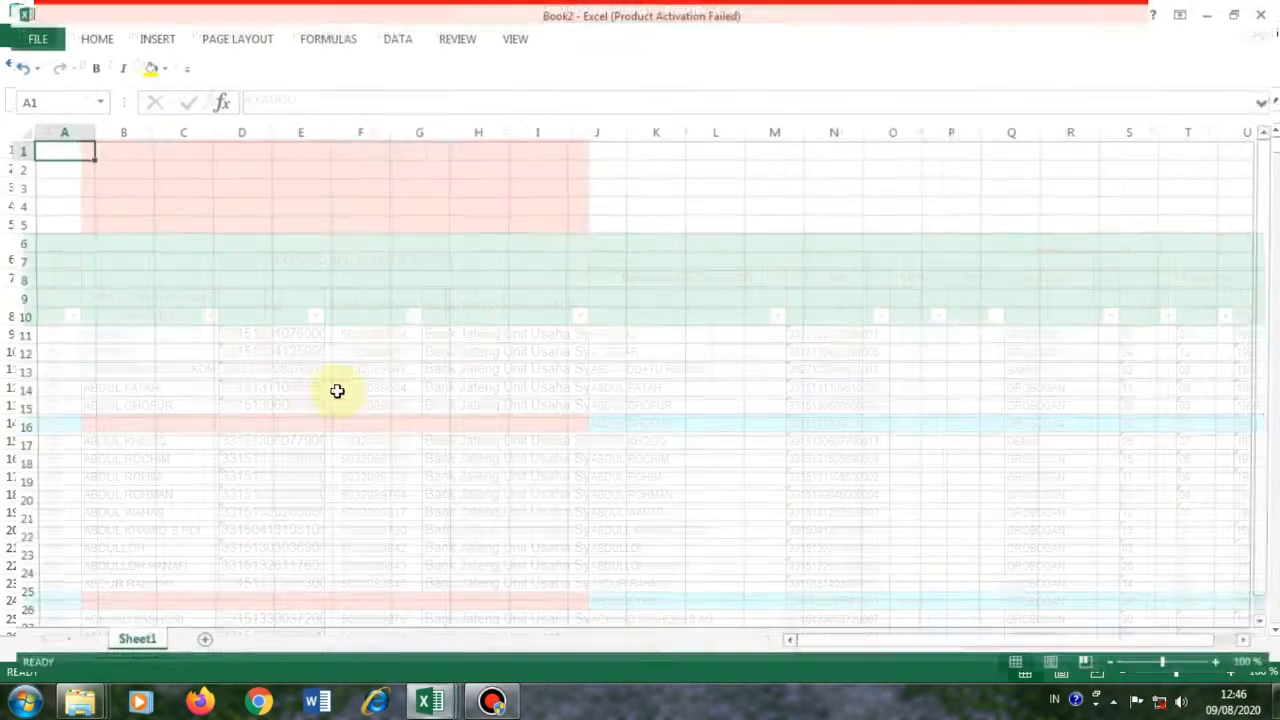
Copy the names in B9:B453 of the File Utama sheet to cell A1 of the blank workbook and widen columns A and B.
mouse_move(430, 702)
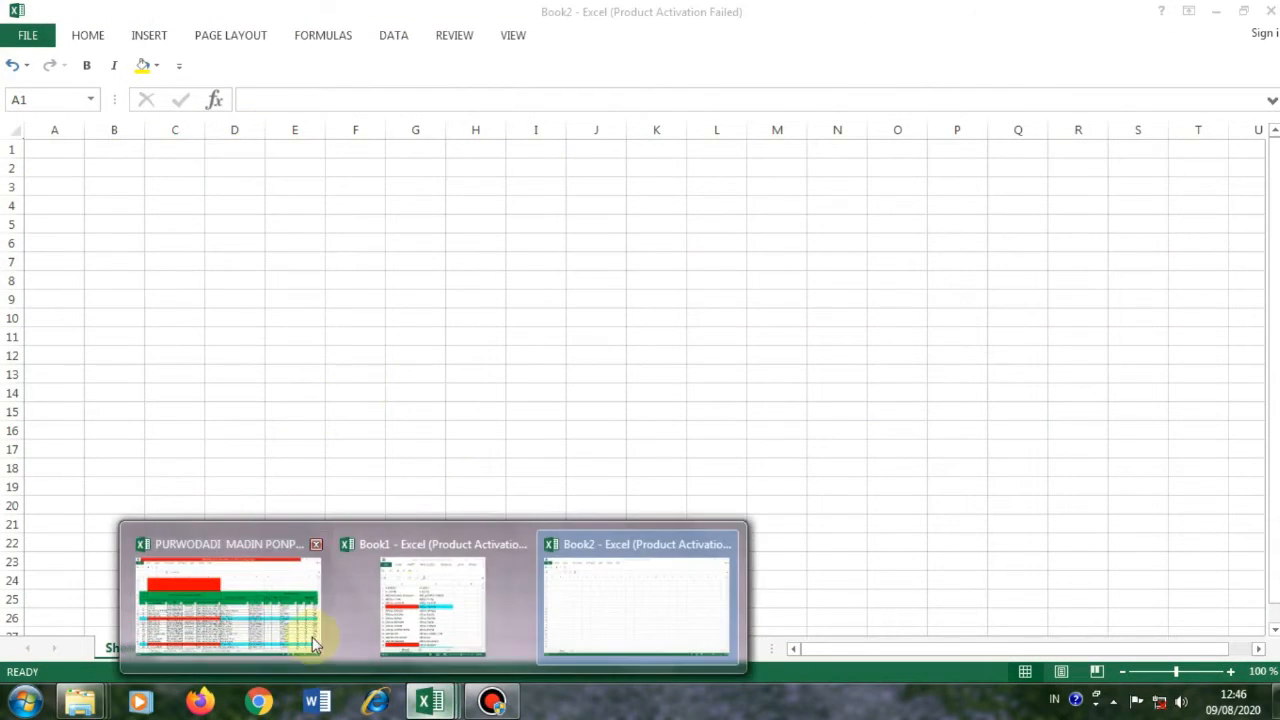
left_click(270, 575)
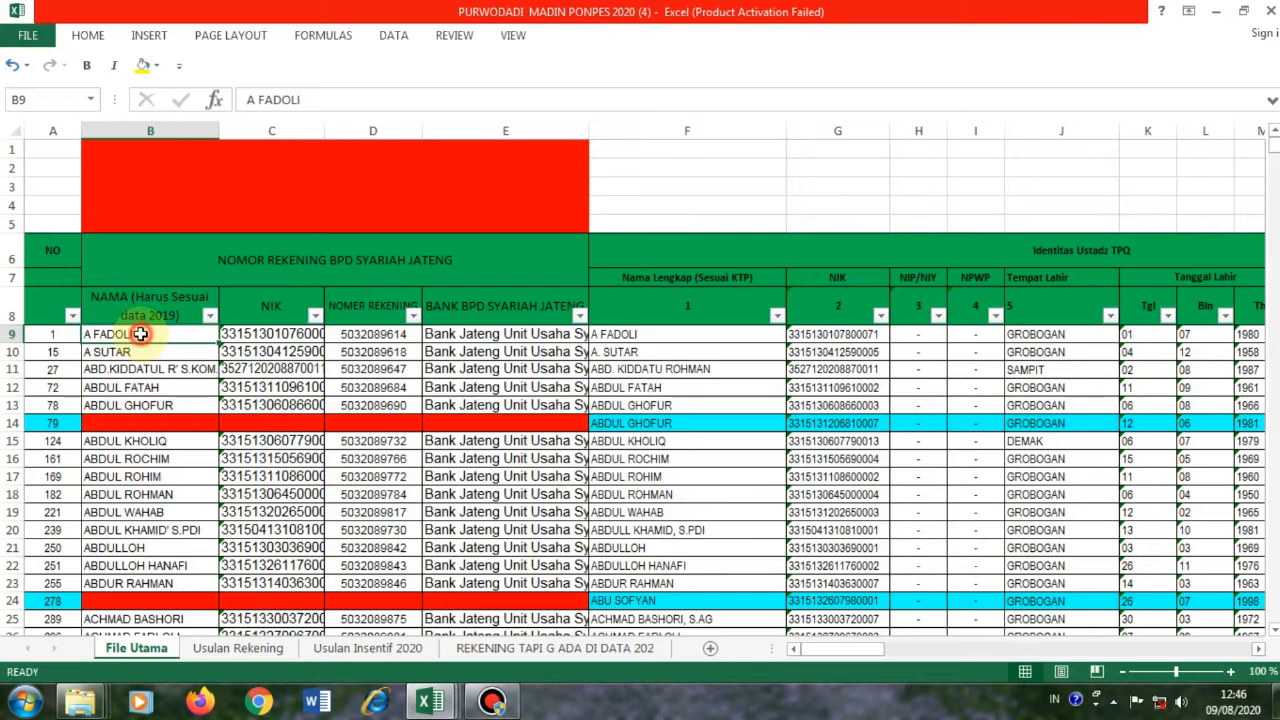
left_click_drag(141, 340, 141, 532)
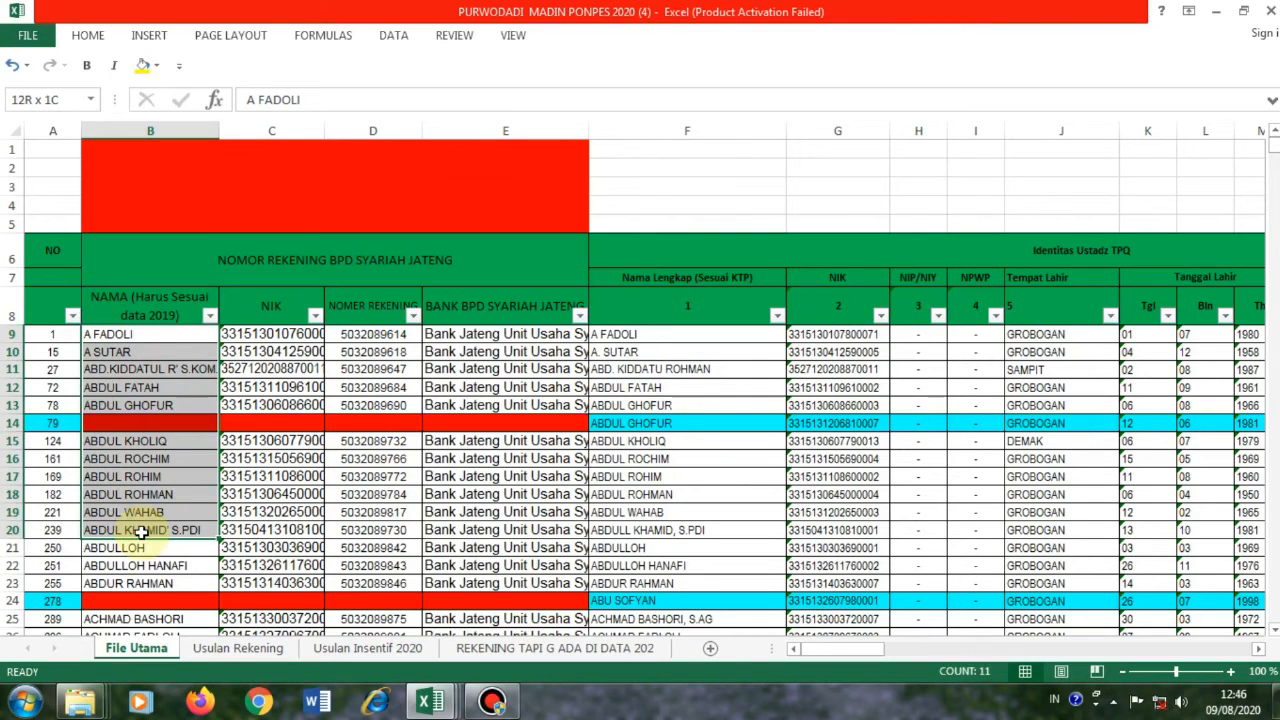
left_click_drag(141, 650, 179, 287)
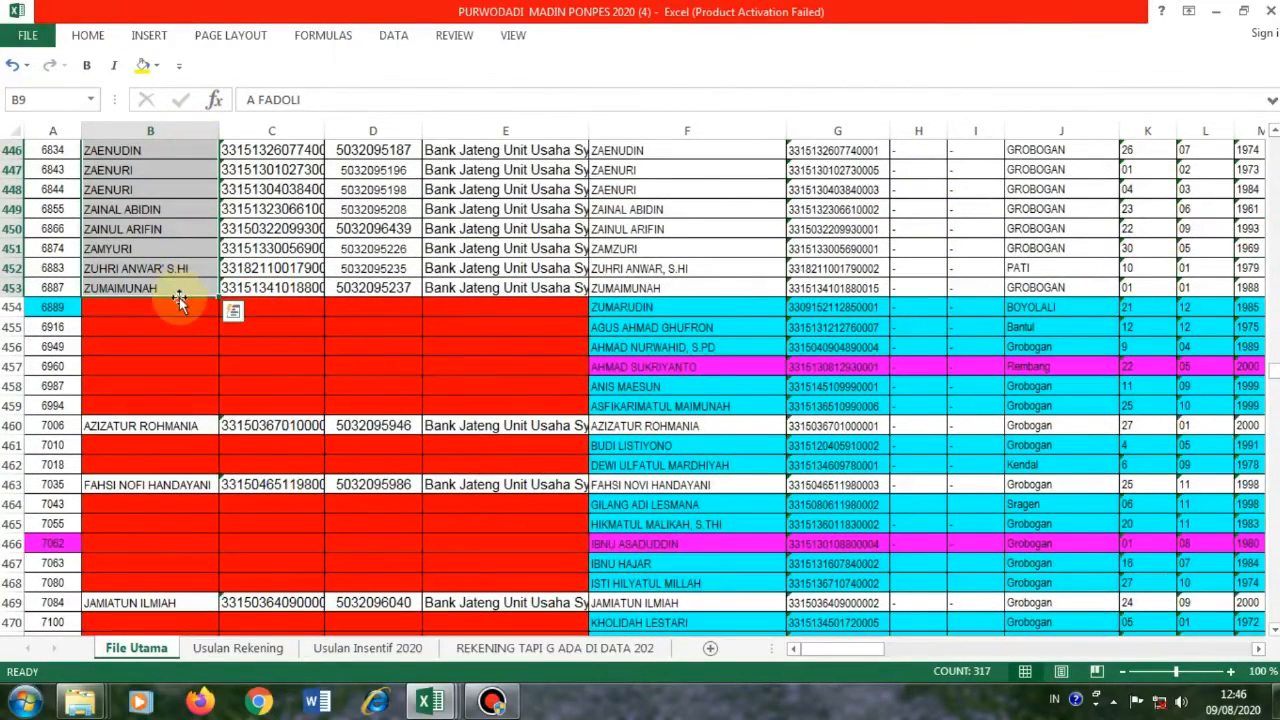
key("ctrl+c")
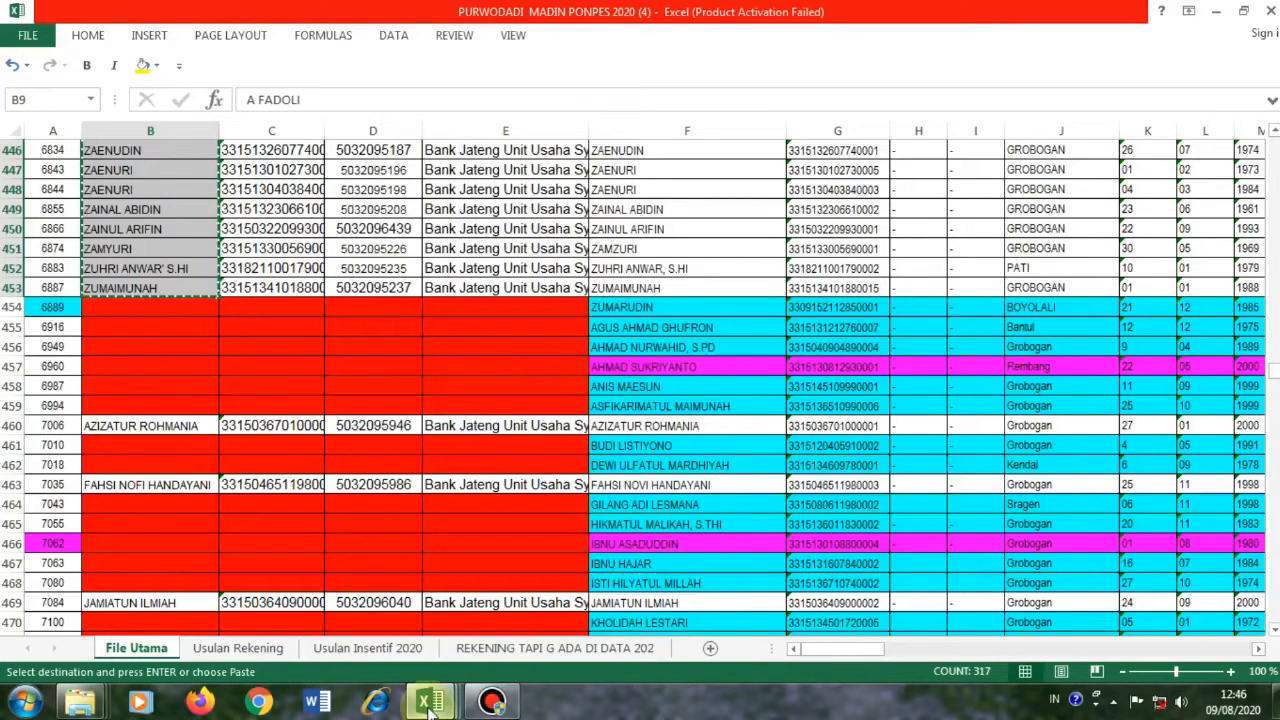
mouse_move(428, 704)
left_click(548, 640)
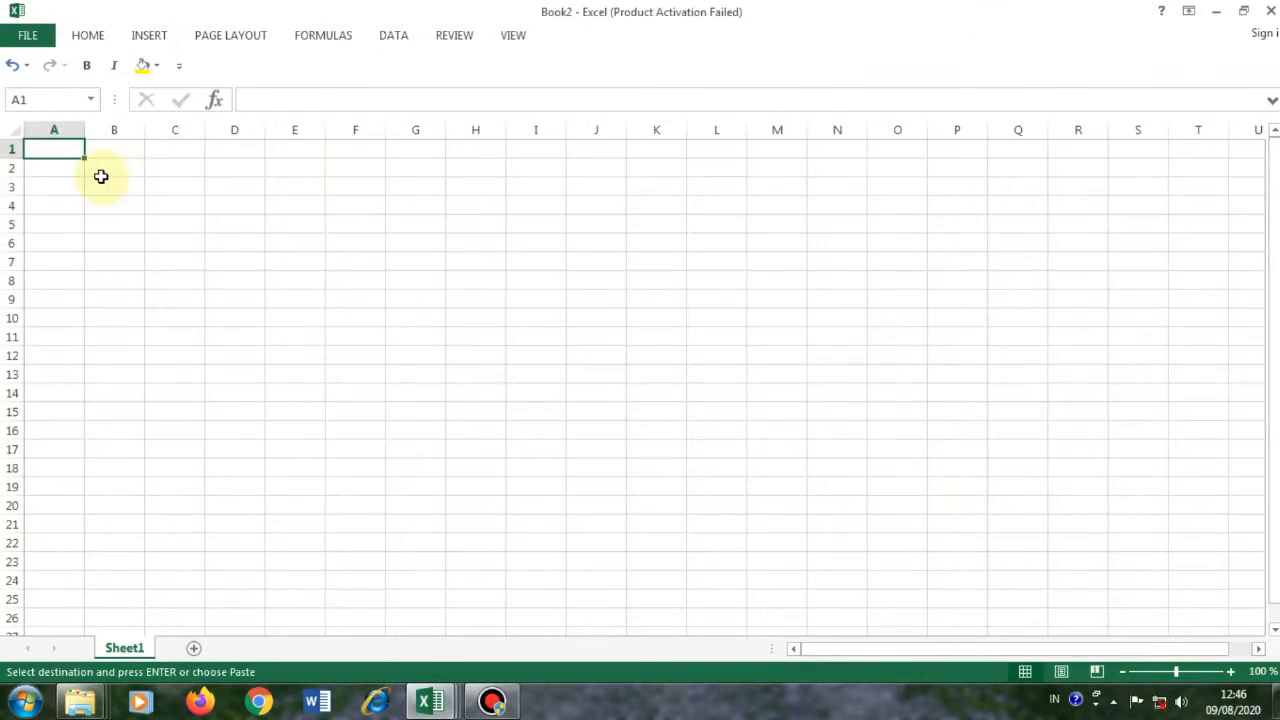
key("ctrl+v")
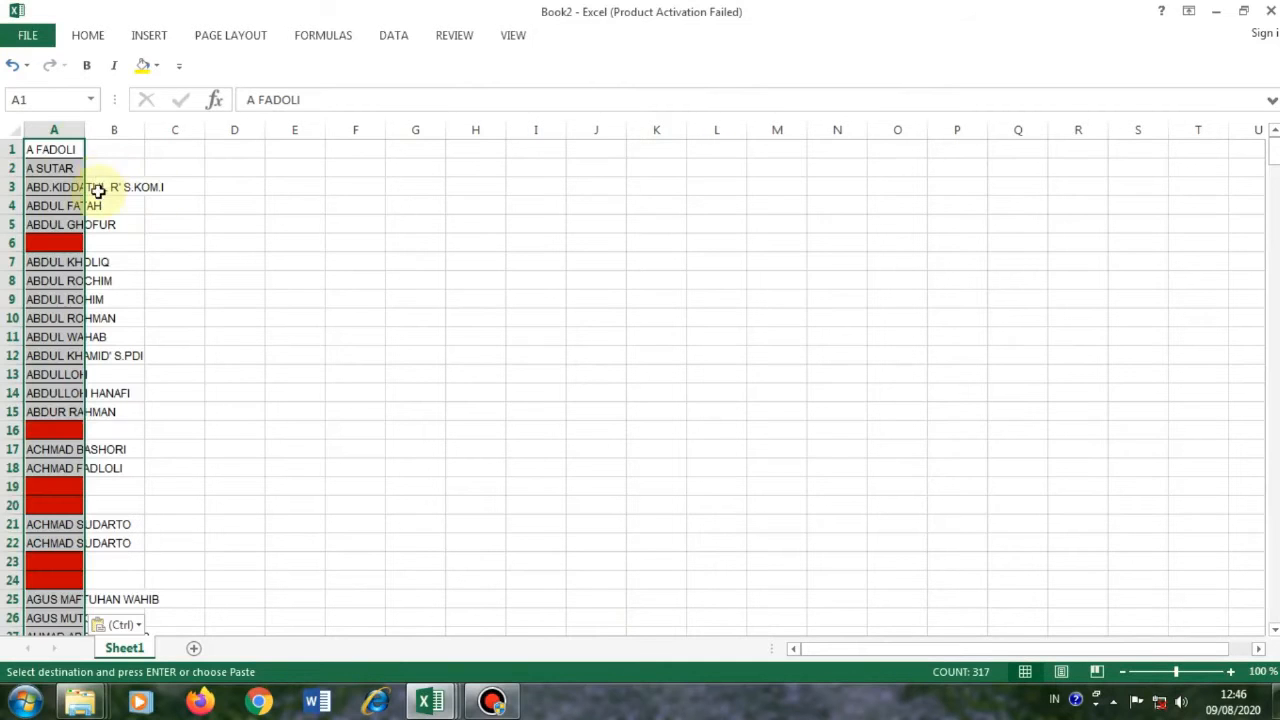
left_click_drag(83, 130, 352, 131)
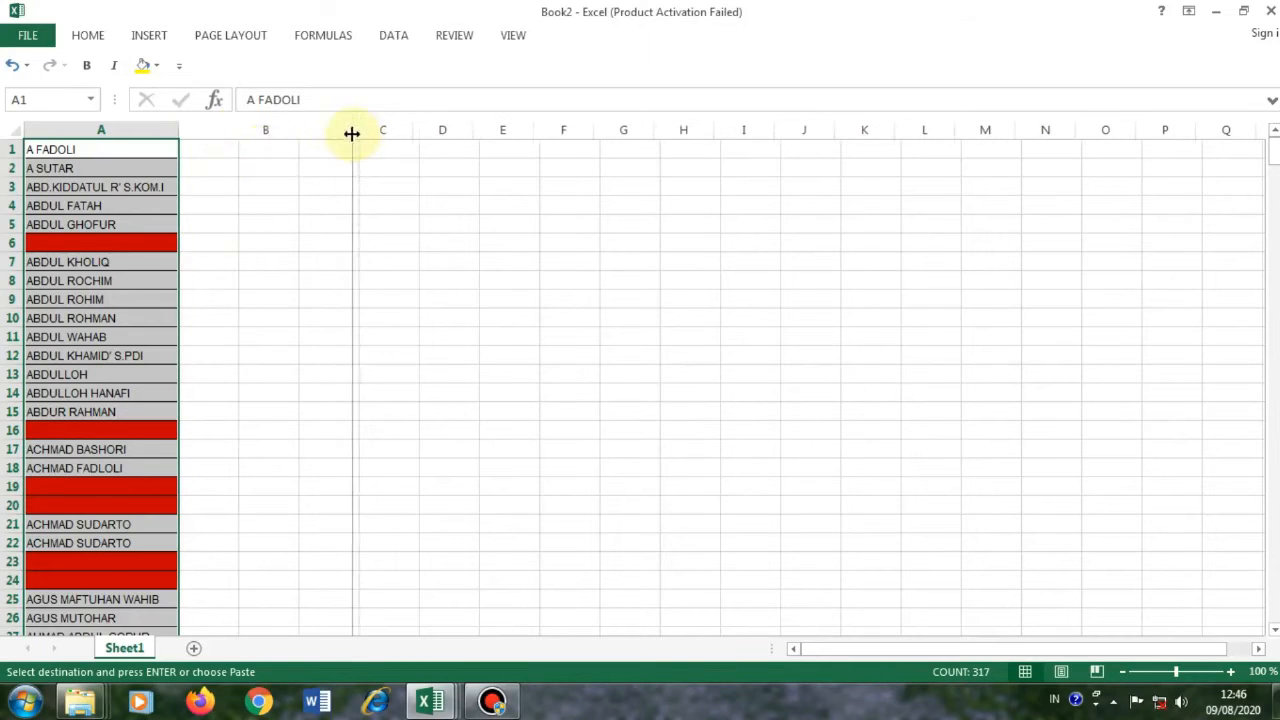
Copy the full names in F9:F453 of the File Utama sheet and paste them into Book2 starting at cell B1.
left_click(249, 151)
left_click(428, 698)
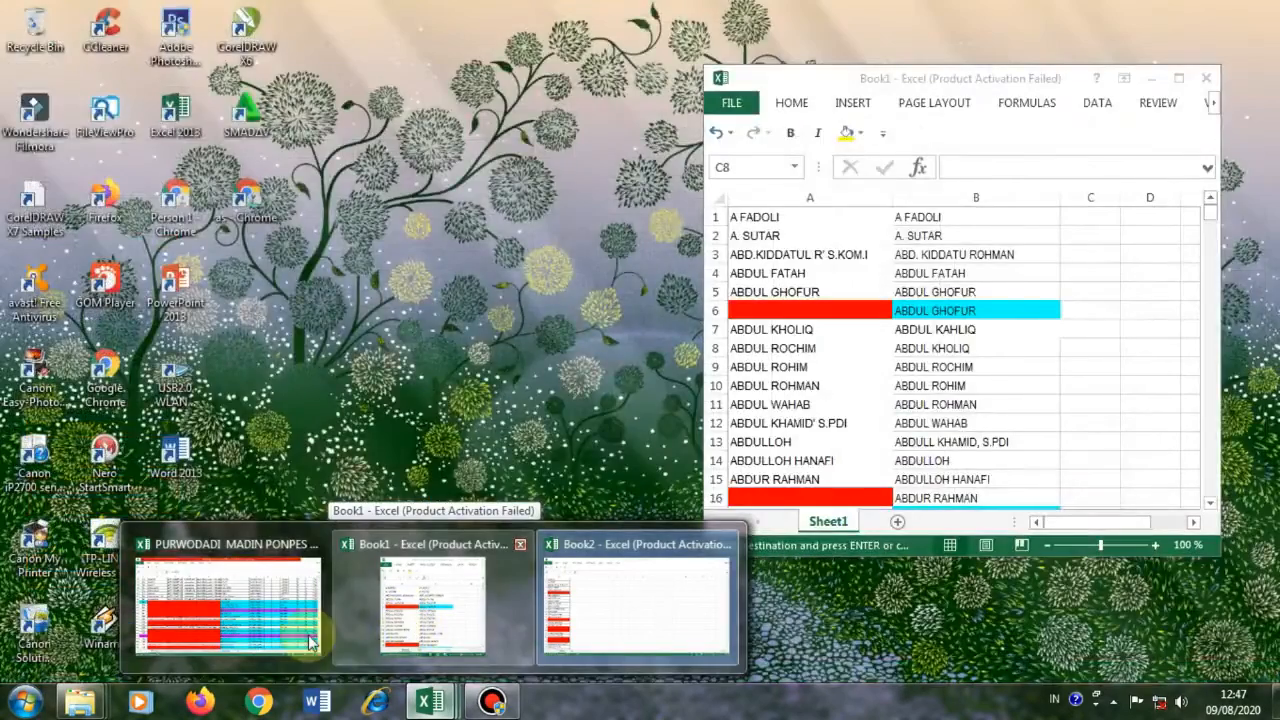
left_click(303, 601)
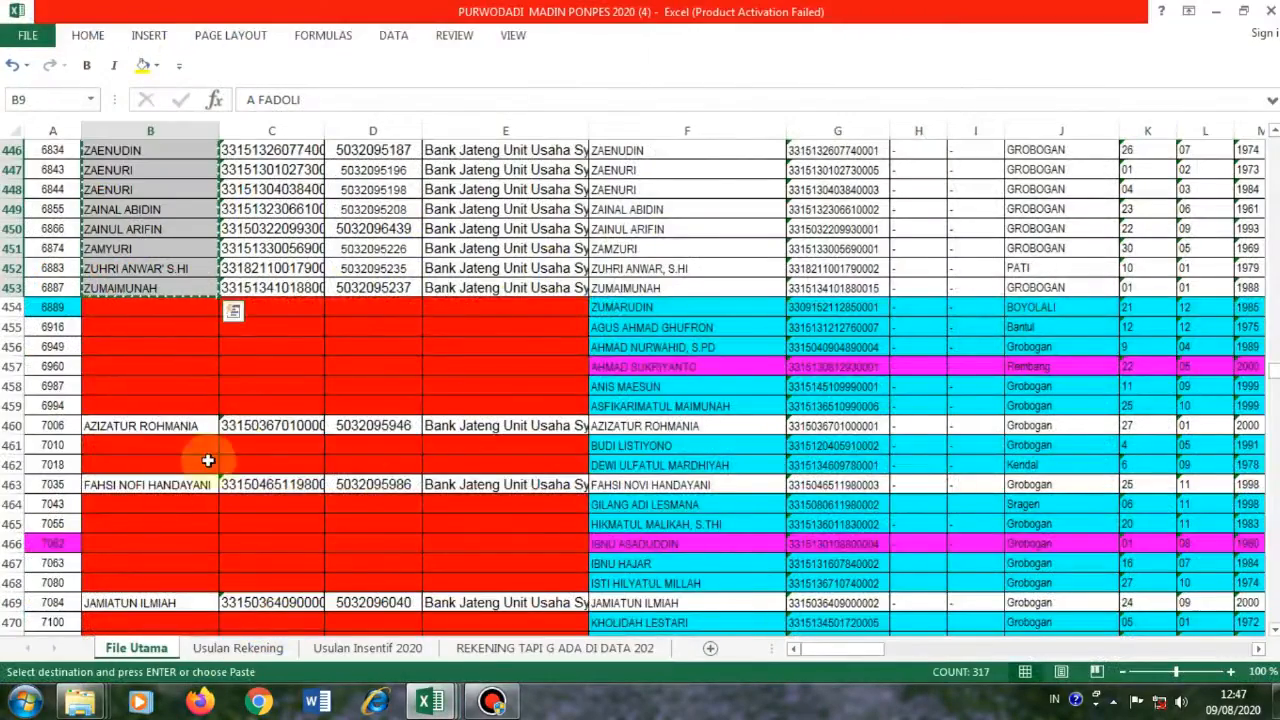
scroll(551, 366, "up", 4)
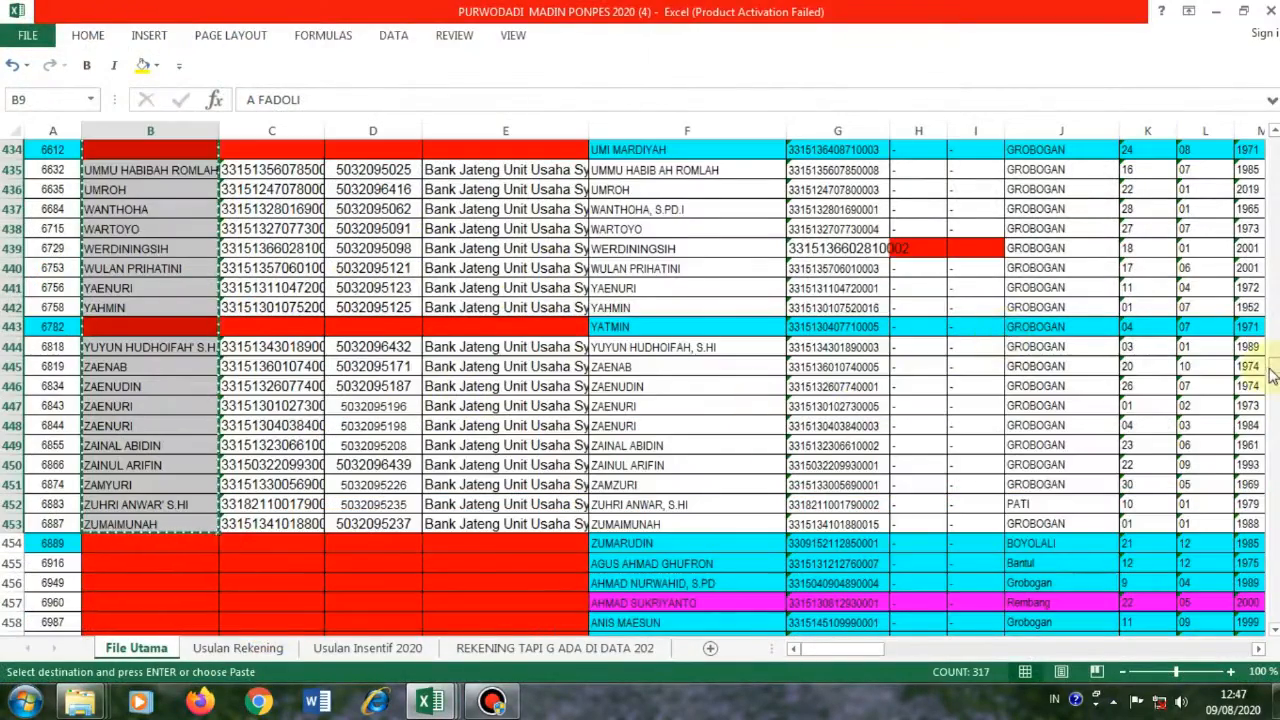
left_click_drag(1276, 370, 1276, 148)
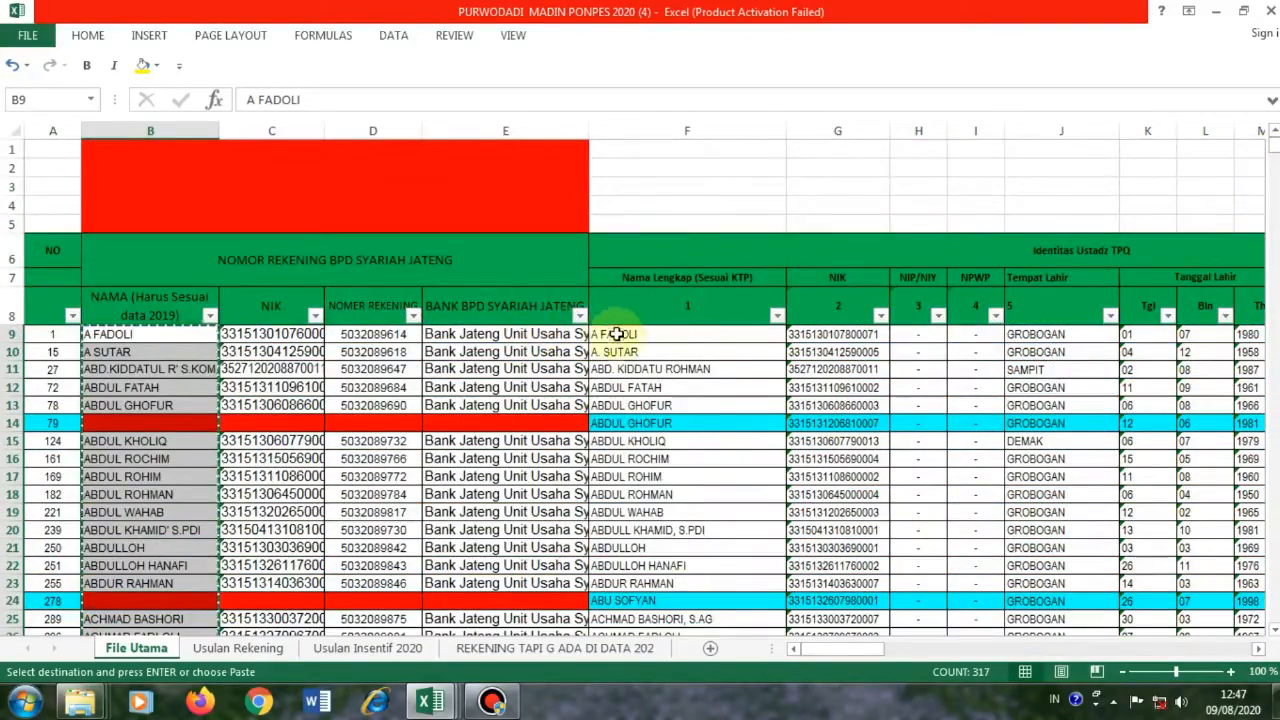
left_click(670, 333)
left_click_drag(670, 617, 670, 710)
left_click_drag(675, 116, 675, 186)
left_click_drag(675, 131, 675, 343)
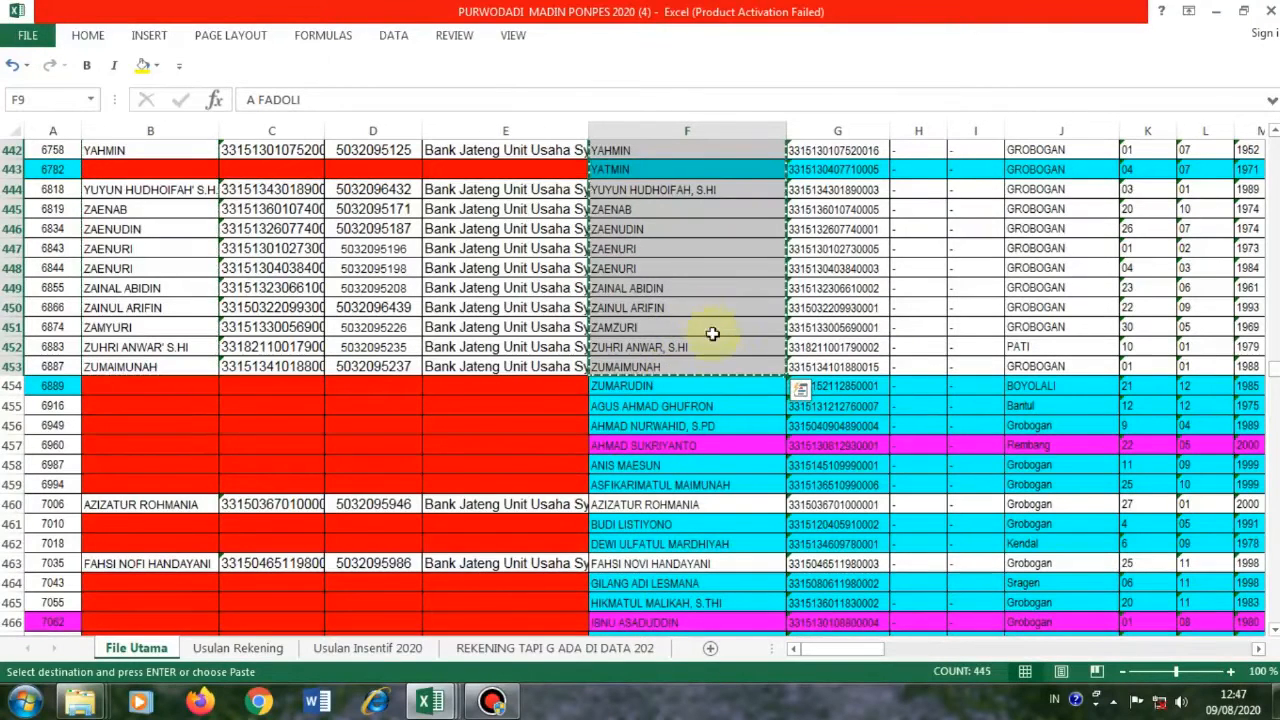
left_click(433, 703)
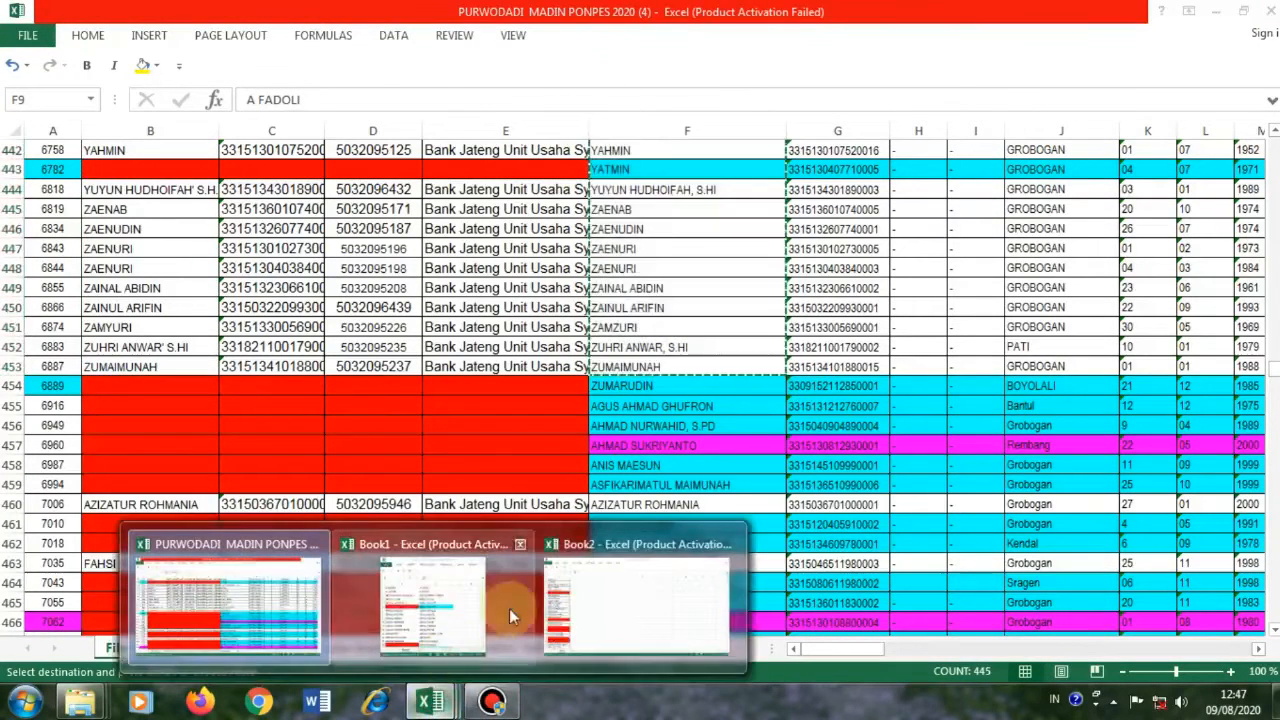
left_click(588, 614)
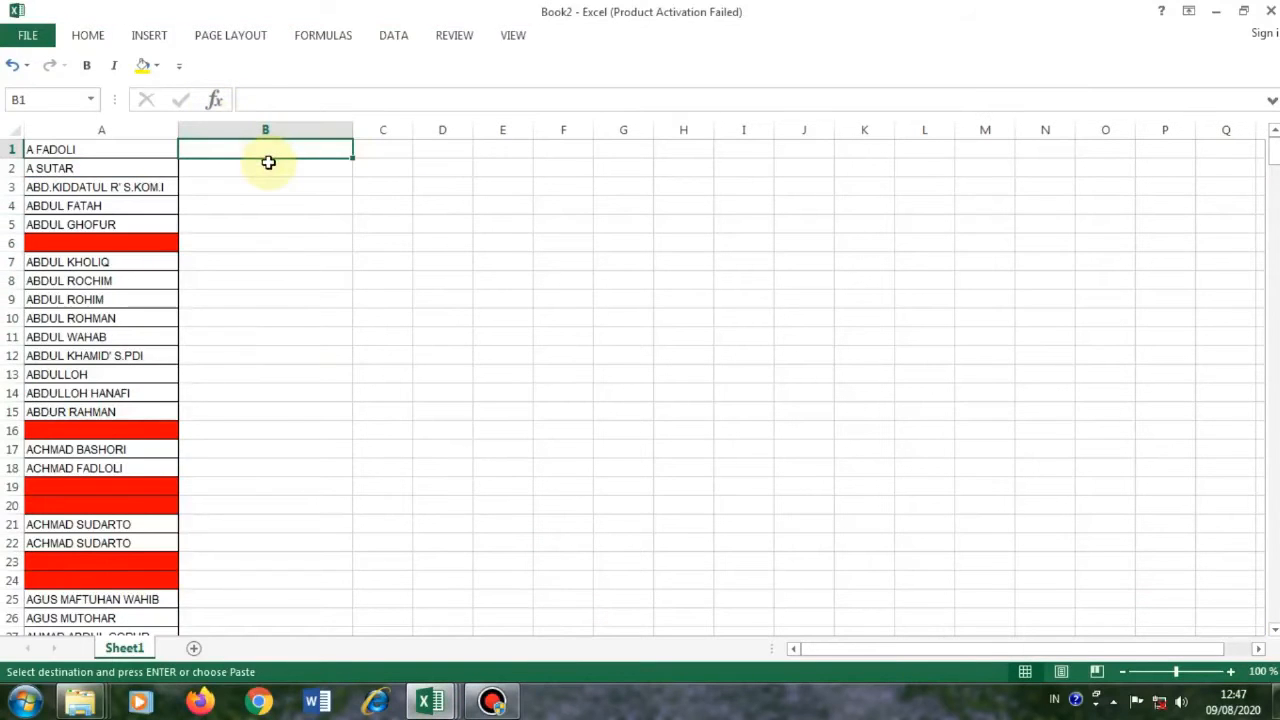
key("ctrl+v")
left_click(485, 275)
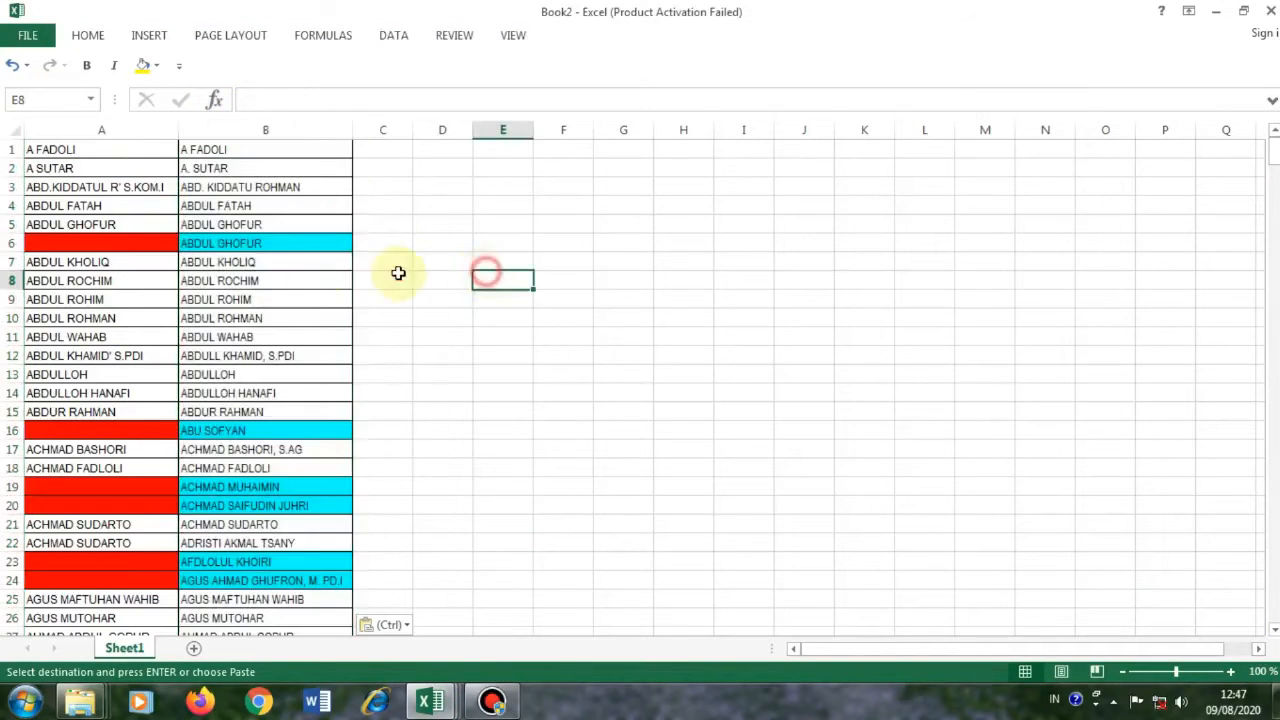
Compare the pasted names in columns A and B, looking at rows 1 and 3.
left_click(122, 144)
left_click(209, 149)
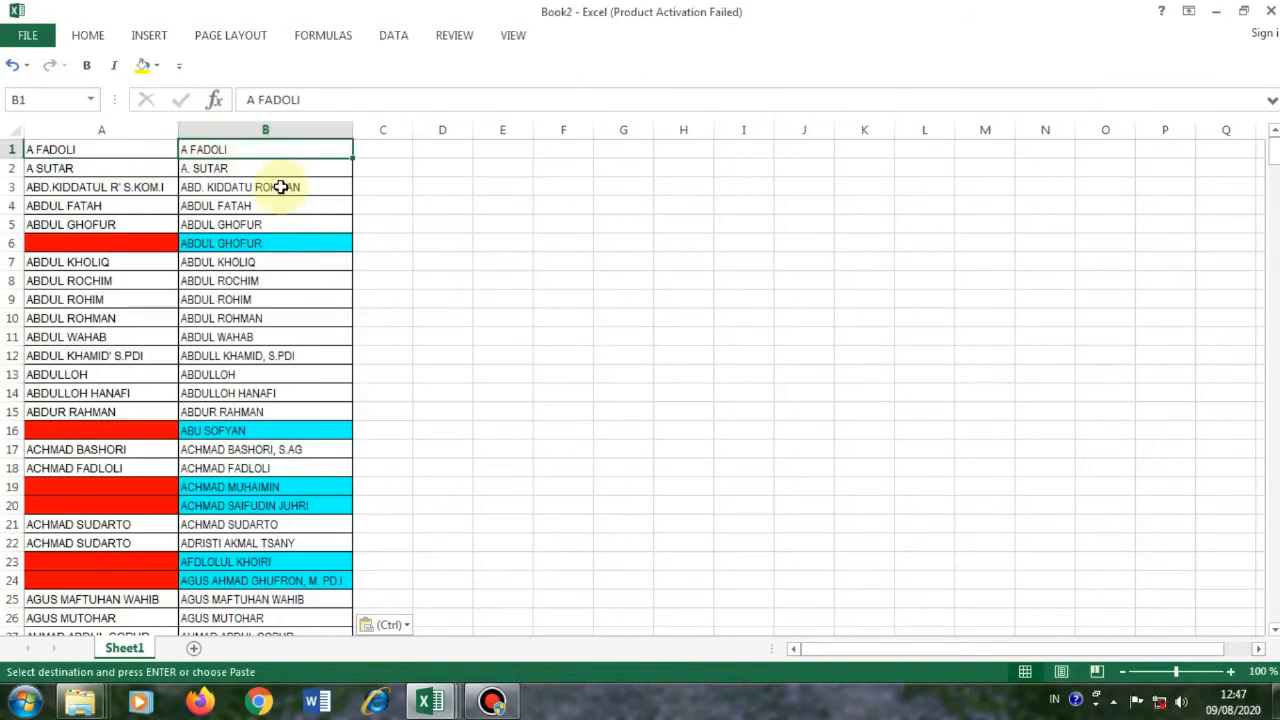
left_click(220, 187)
left_click(88, 148)
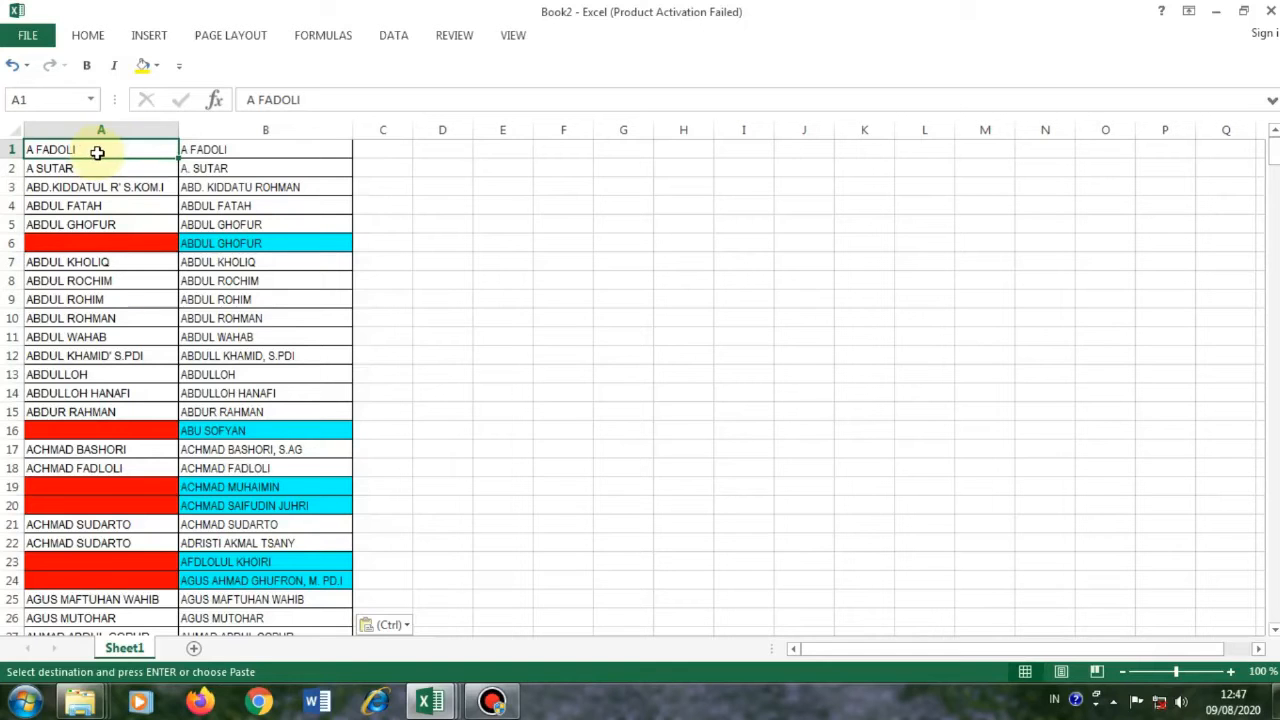
Widen empty column C beside the two name lists and select cell C1.
left_click_drag(413, 129, 553, 129)
left_click(427, 154)
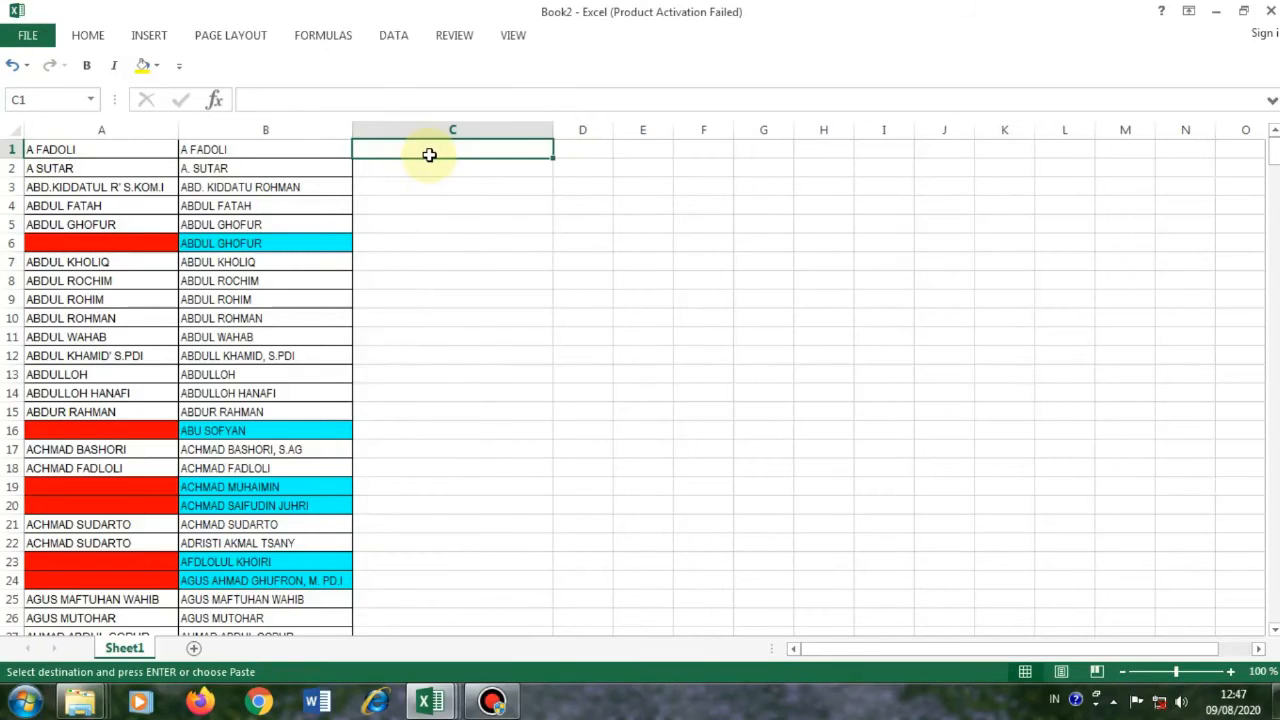
left_click(130, 152)
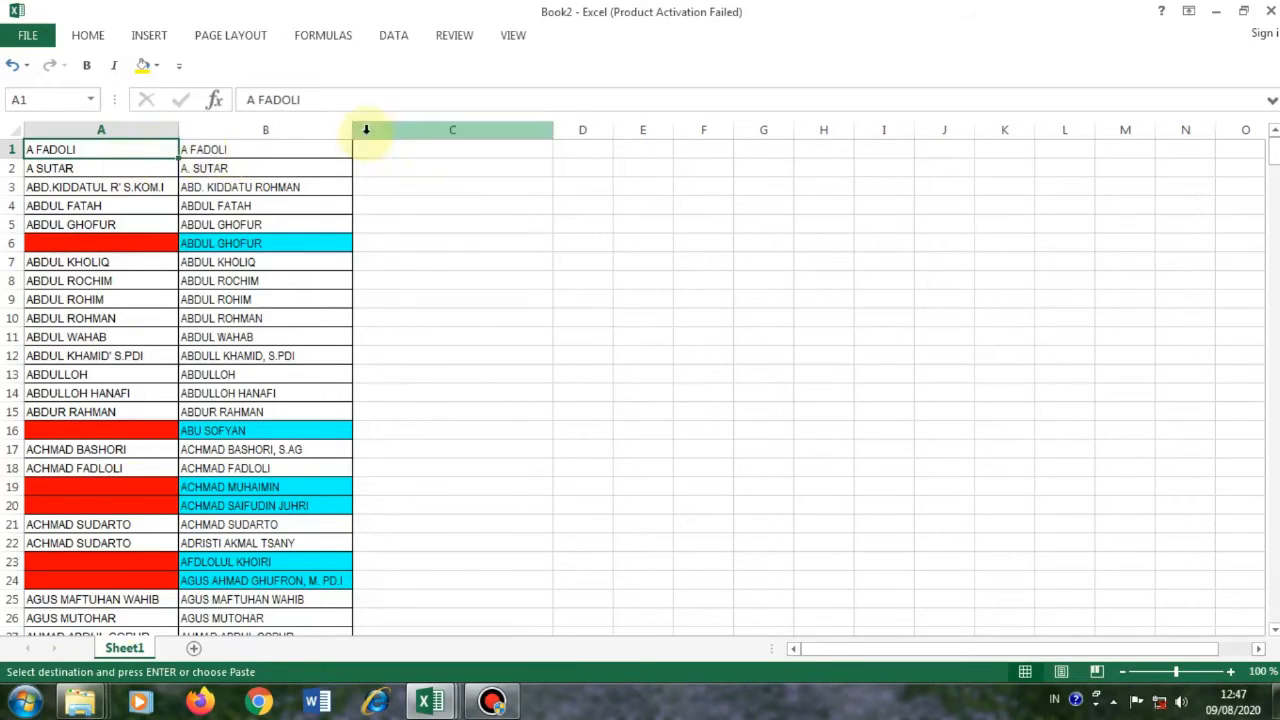
left_click(423, 146)
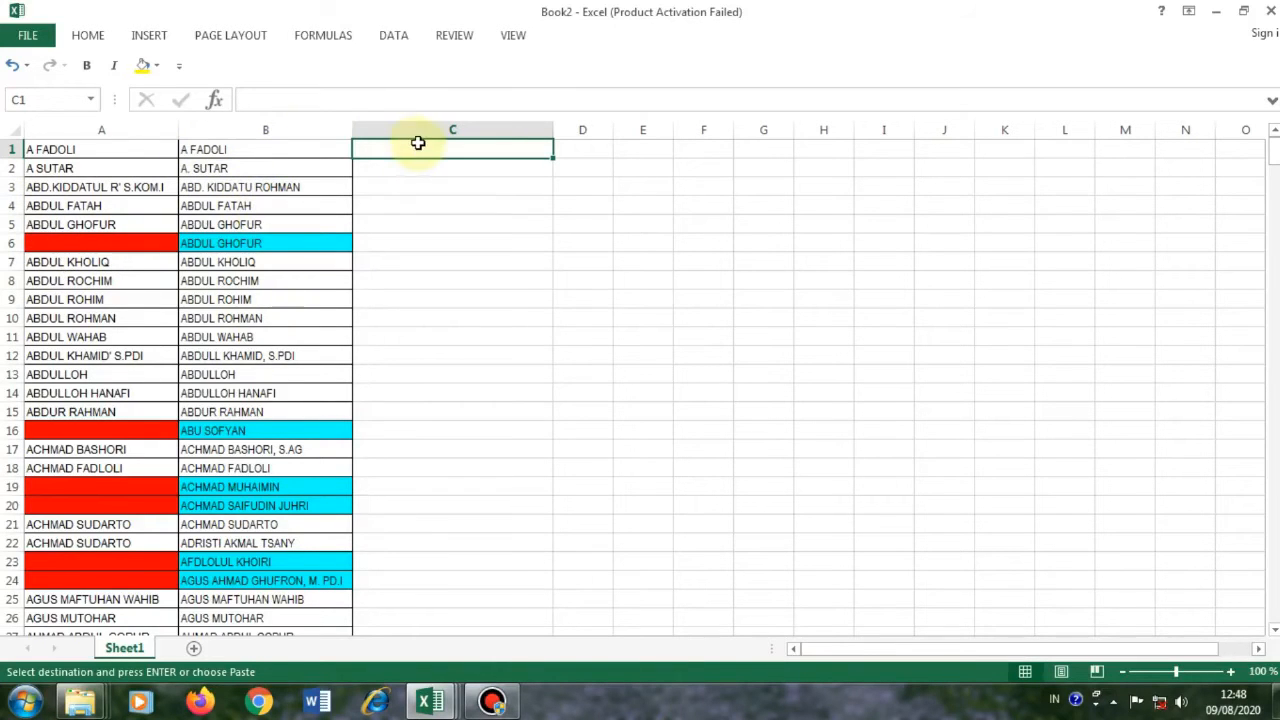
left_click(100, 37)
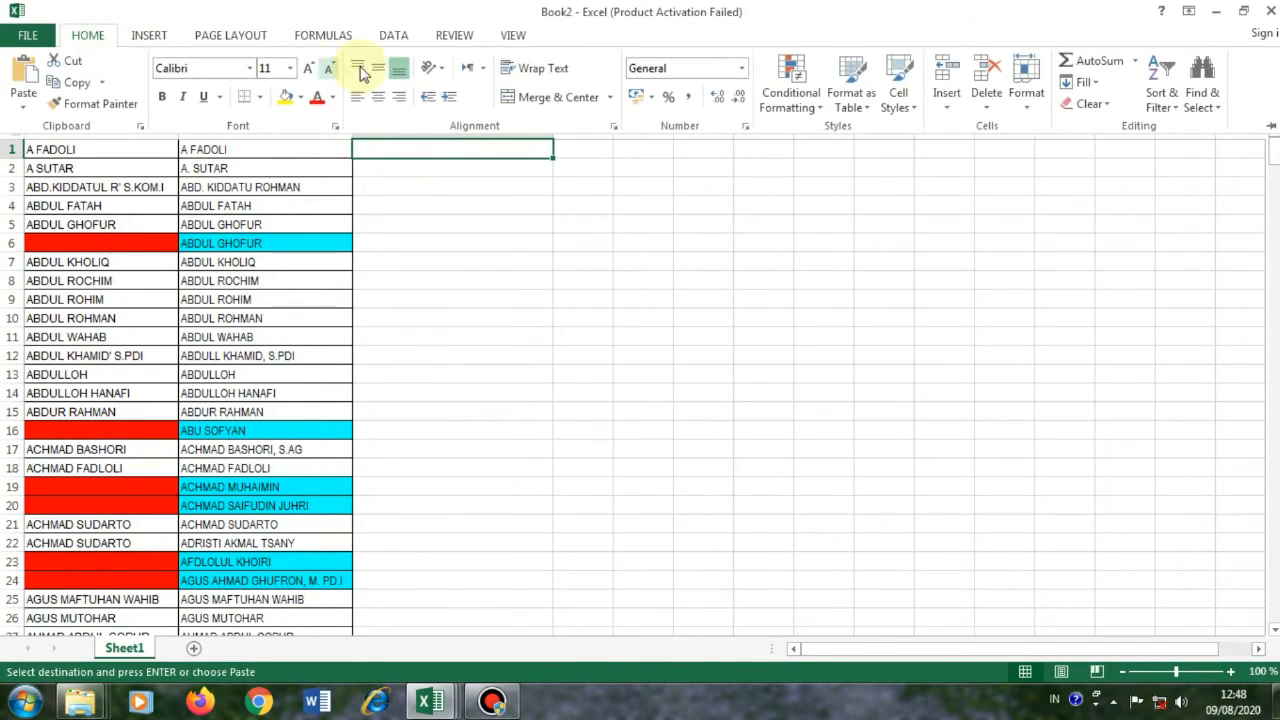
left_click(326, 35)
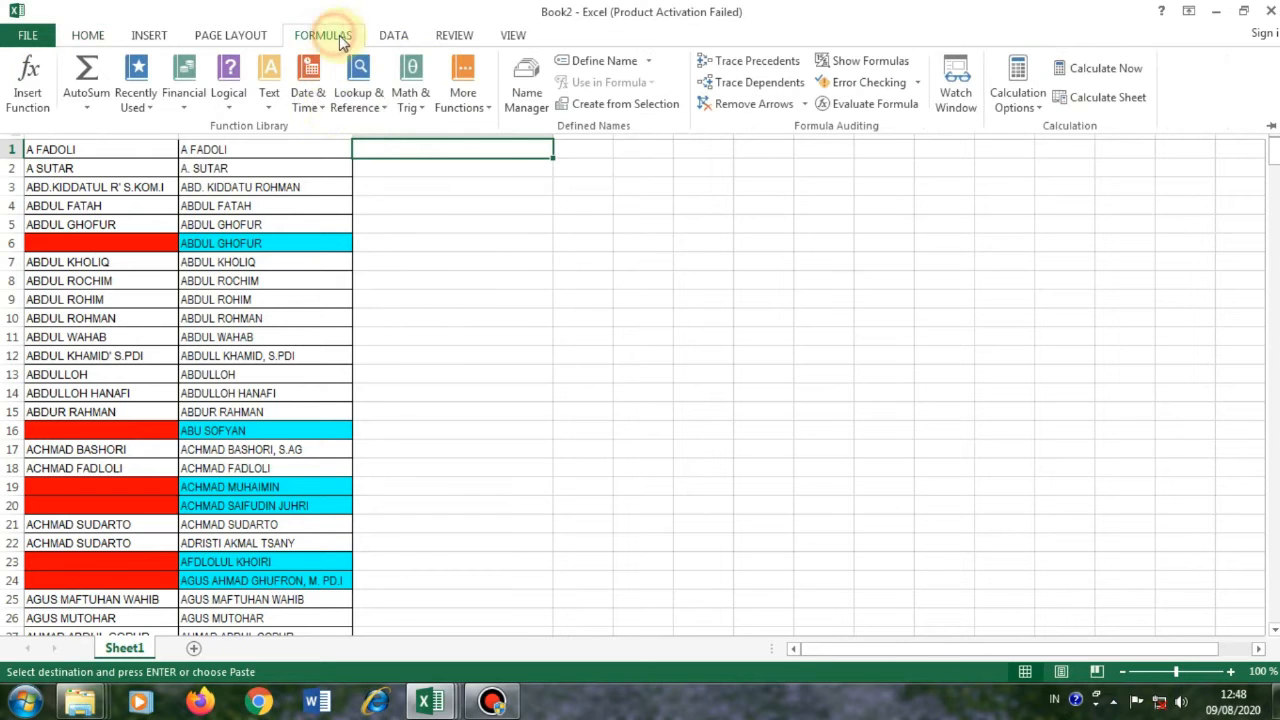
left_click(234, 108)
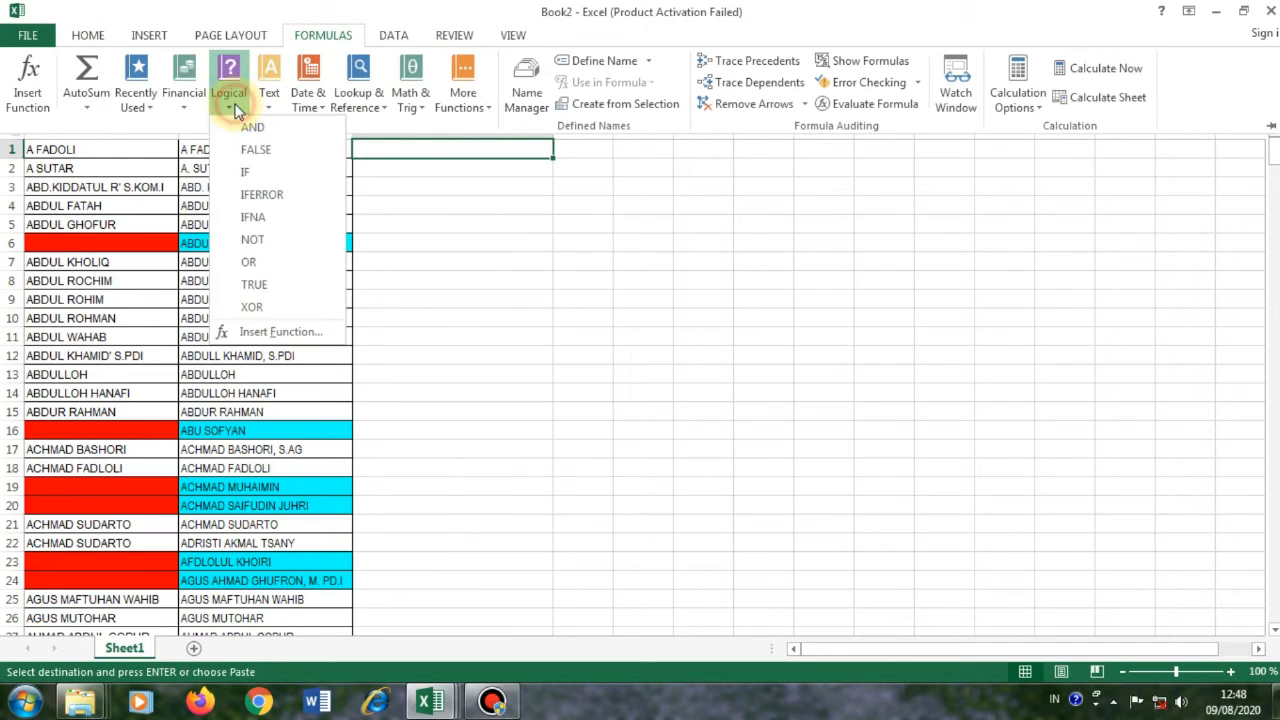
left_click(82, 40)
left_click(82, 40)
left_click(388, 150)
left_click(444, 195)
left_click(440, 164)
left_click(445, 146)
left_click(88, 40)
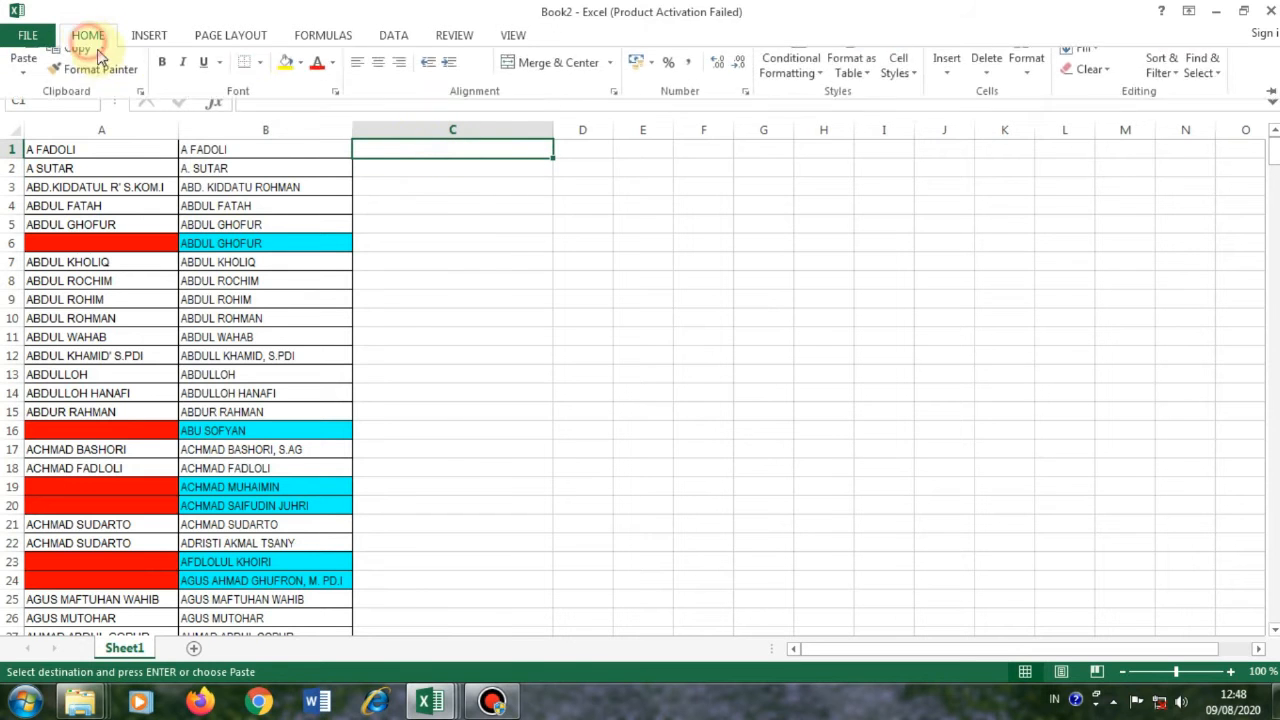
Insert the logical IF function in cell C1 and set its logical test to A1=B1.
left_click(340, 38)
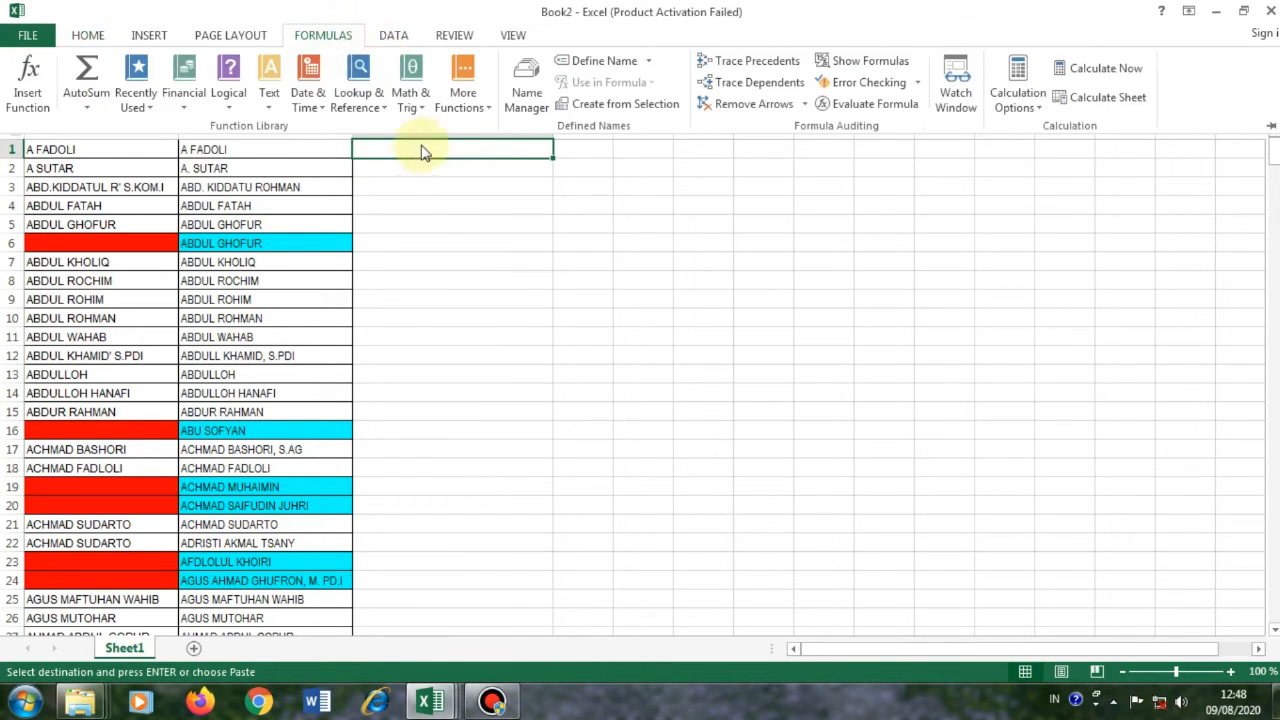
left_click(229, 106)
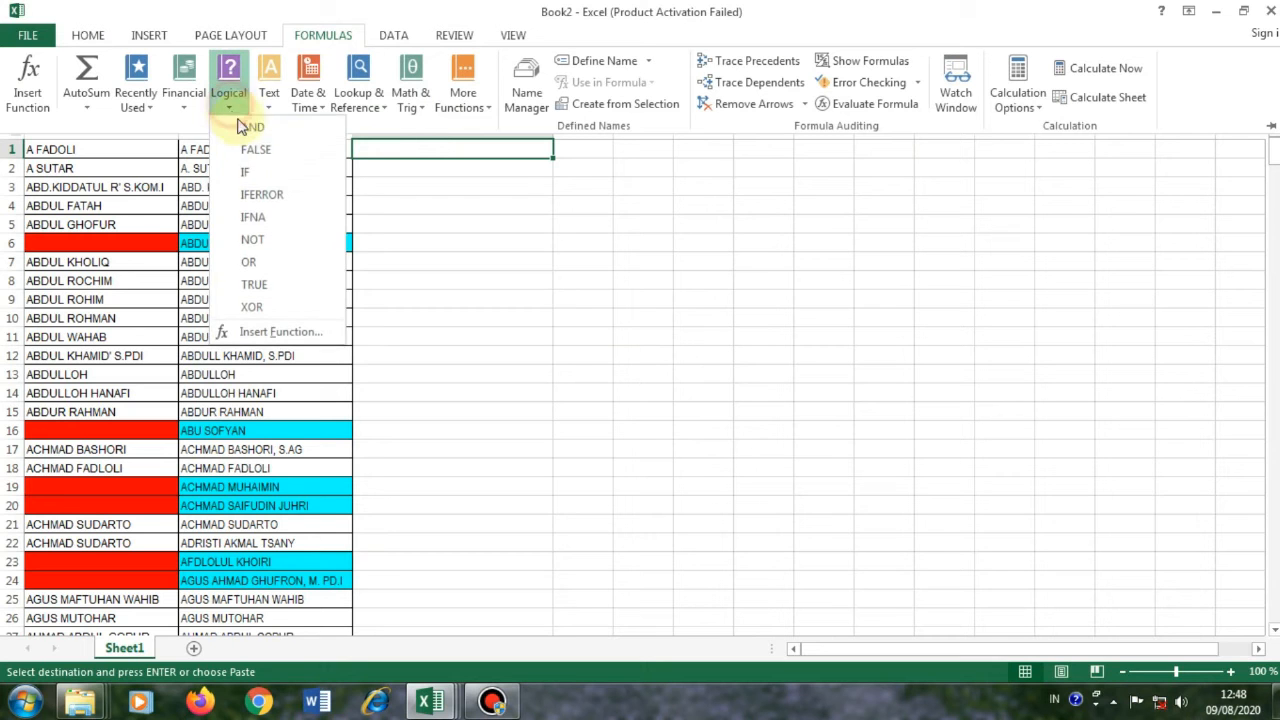
left_click(285, 175)
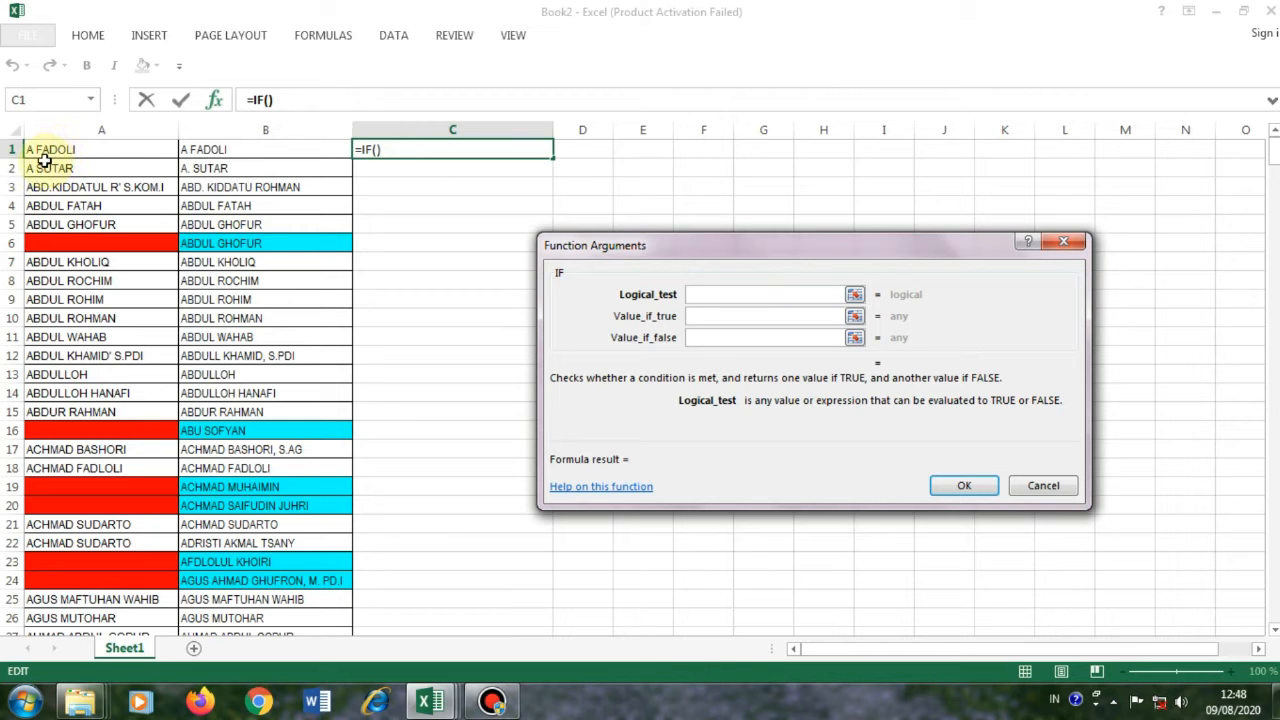
left_click(90, 127)
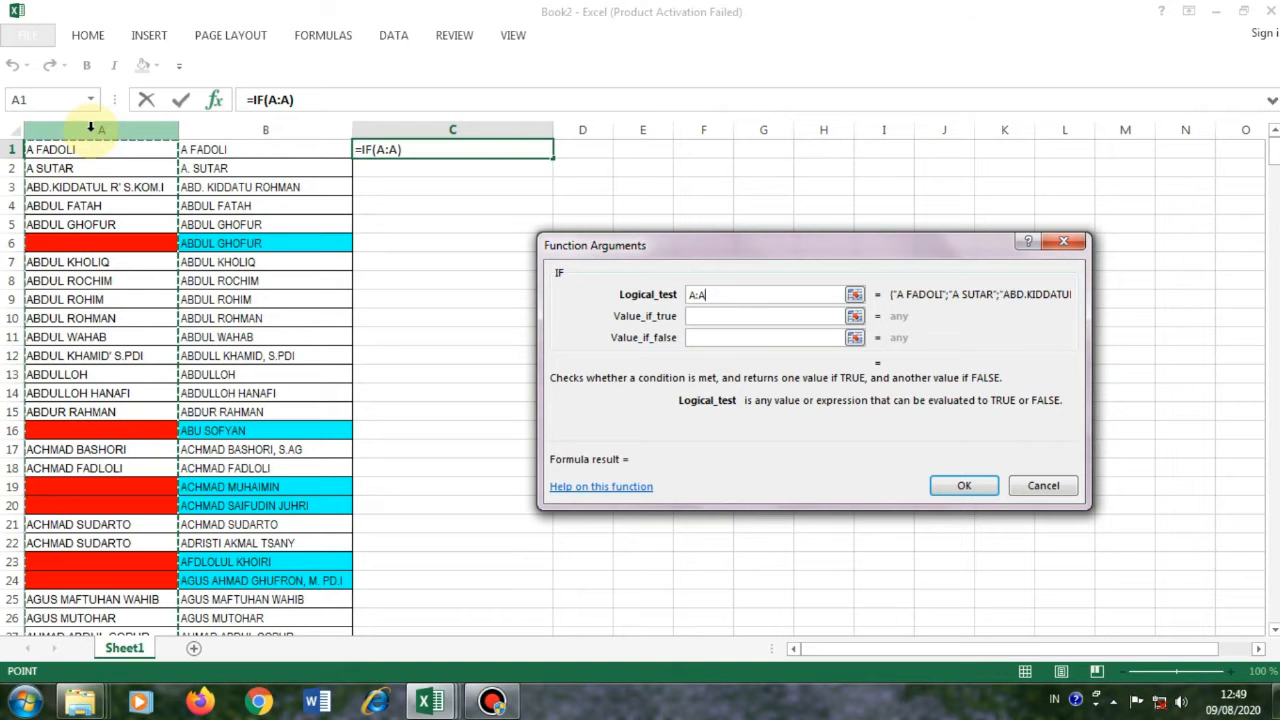
left_click(90, 148)
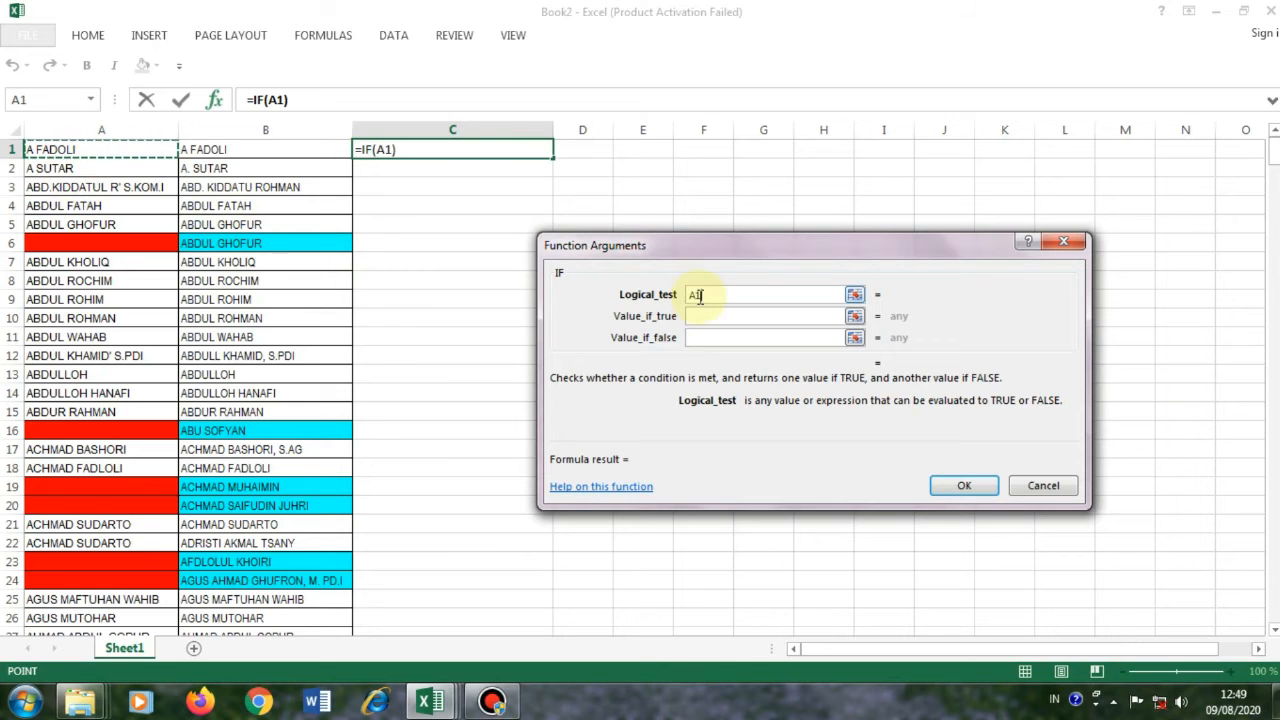
left_click(315, 152)
left_click(143, 148)
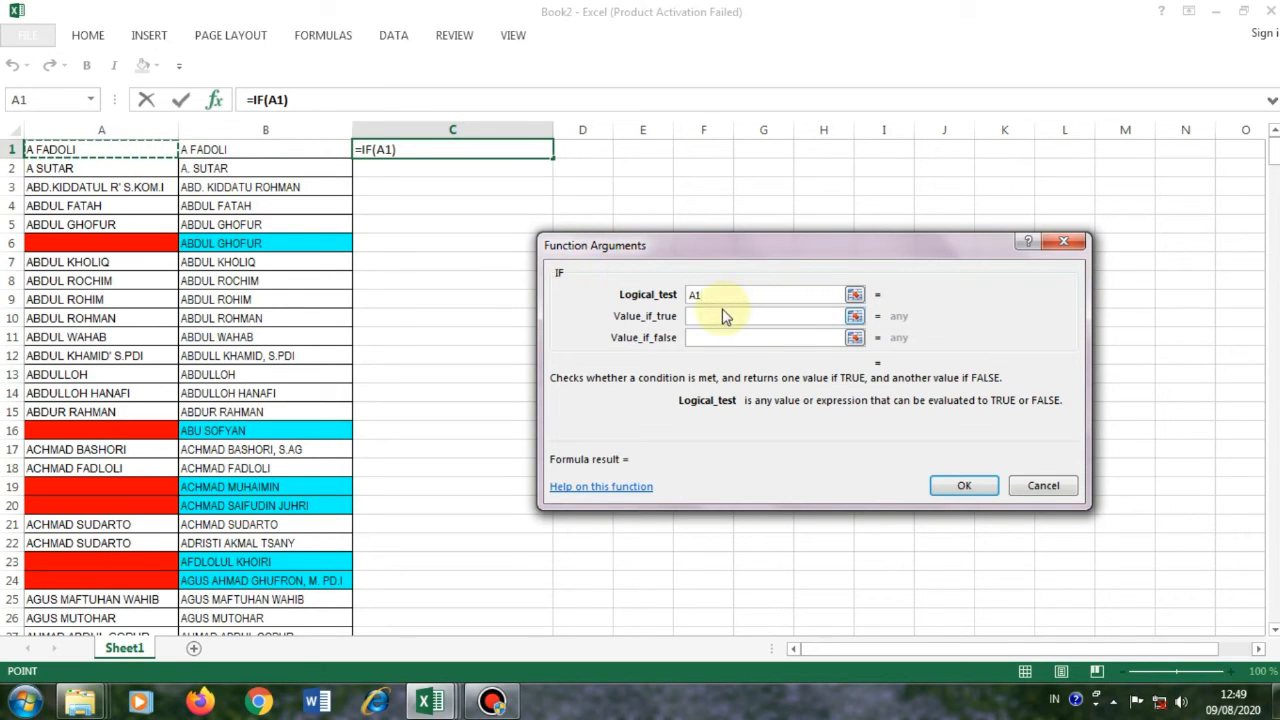
type("=")
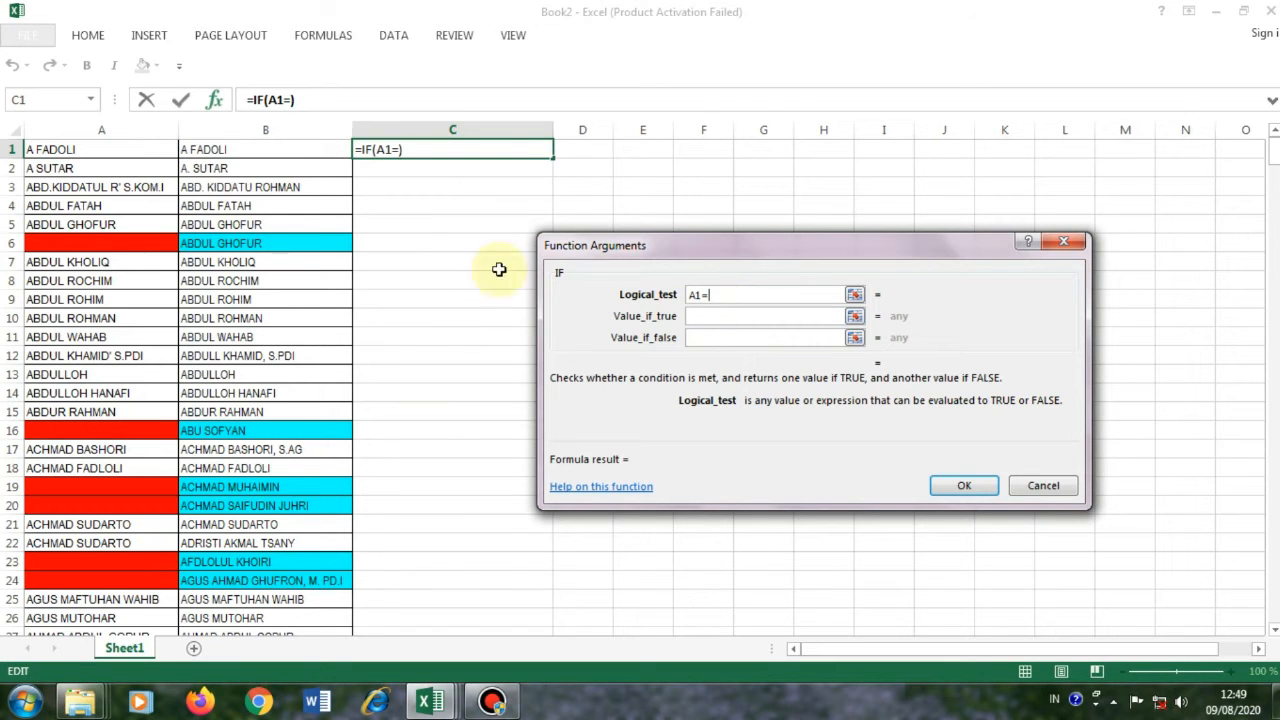
left_click(300, 151)
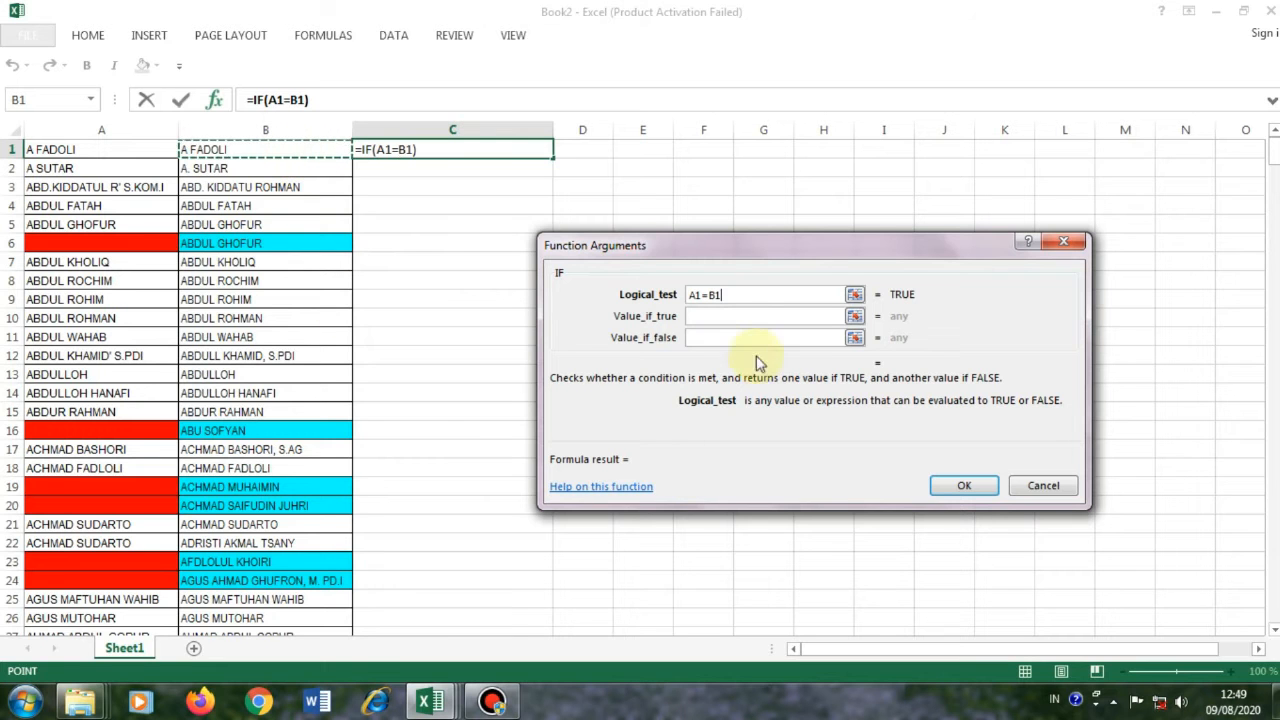
Set the IF function to return "ok" when true and "beda" when false, and enter the formula in C1.
left_click(751, 318)
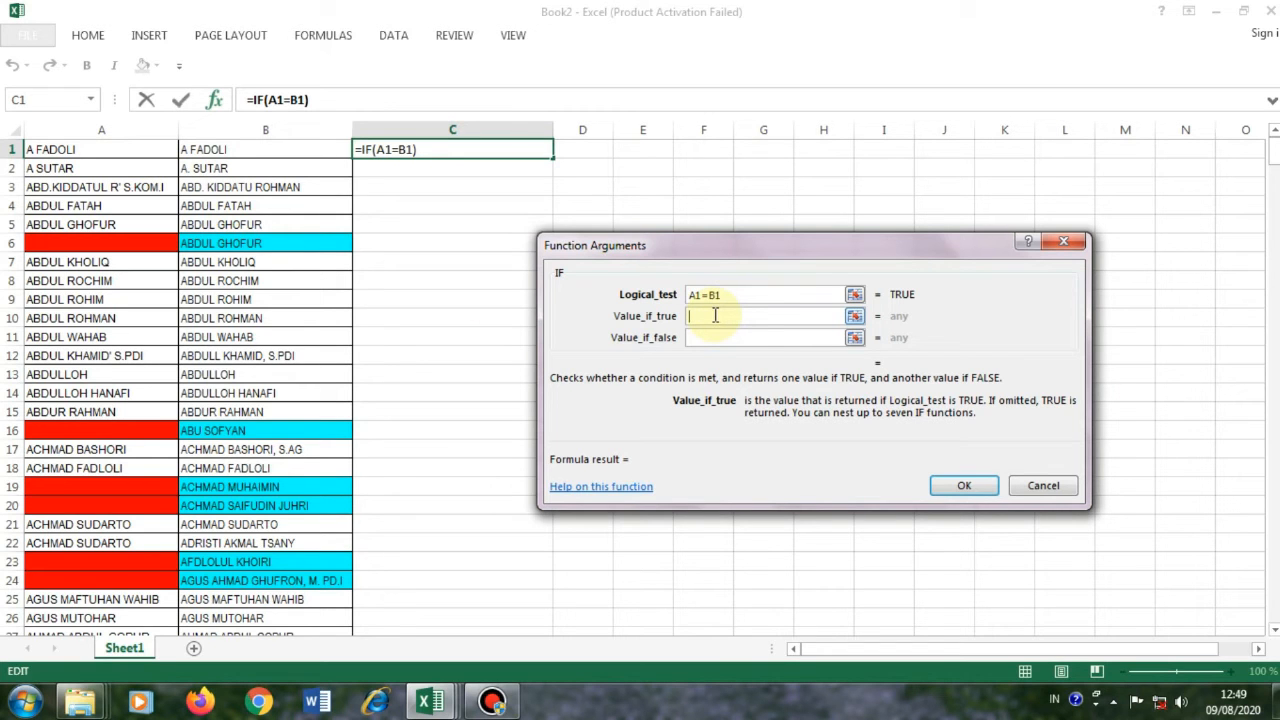
type("ok")
left_click(727, 338)
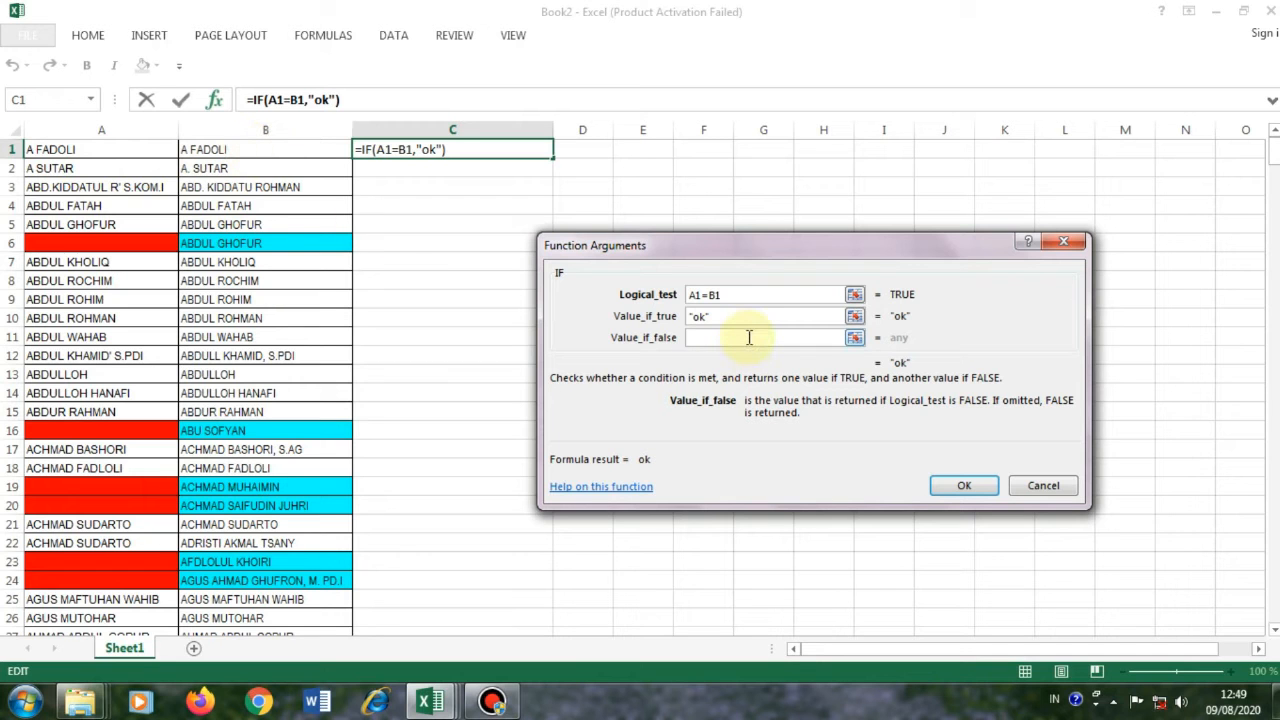
type("beda")
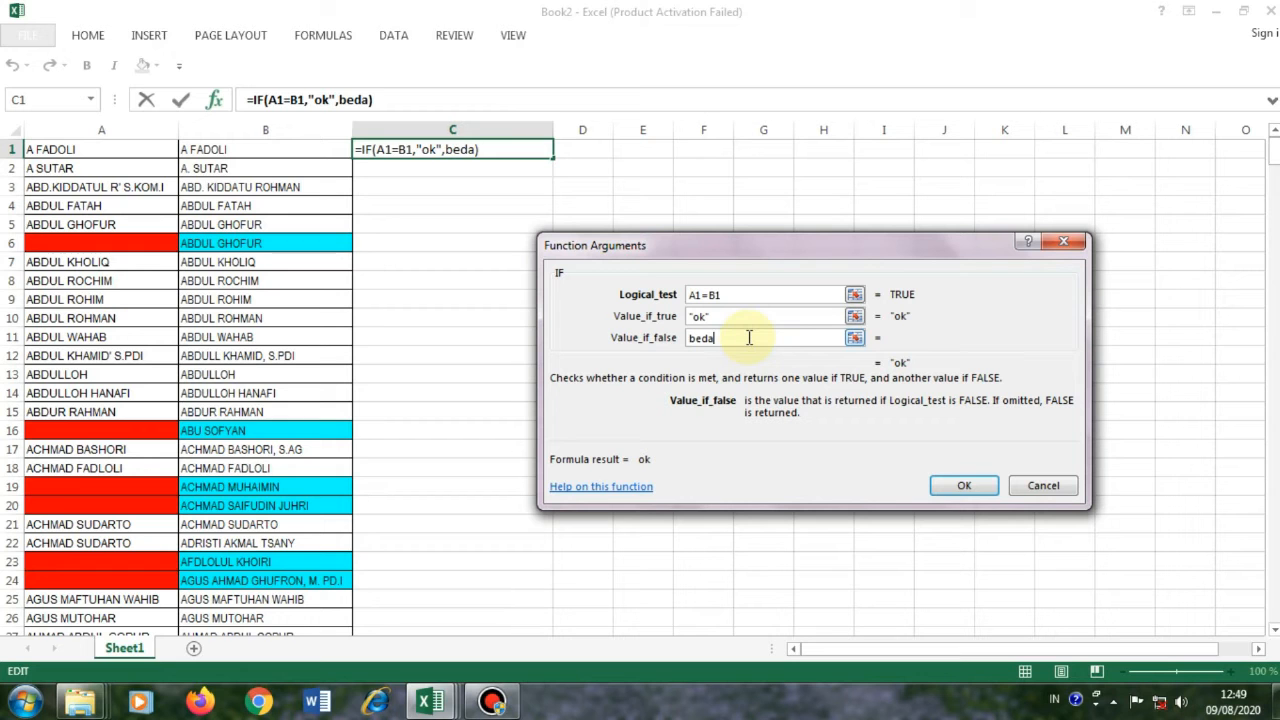
left_click(966, 312)
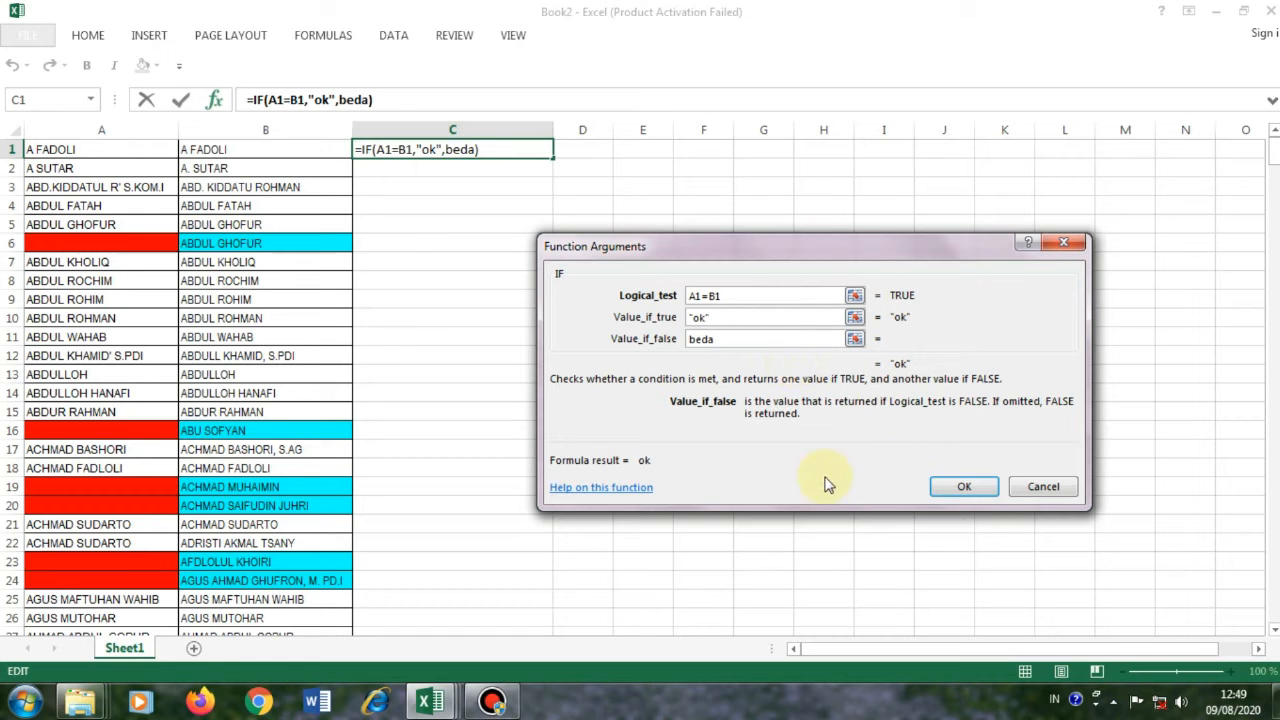
left_click(774, 316)
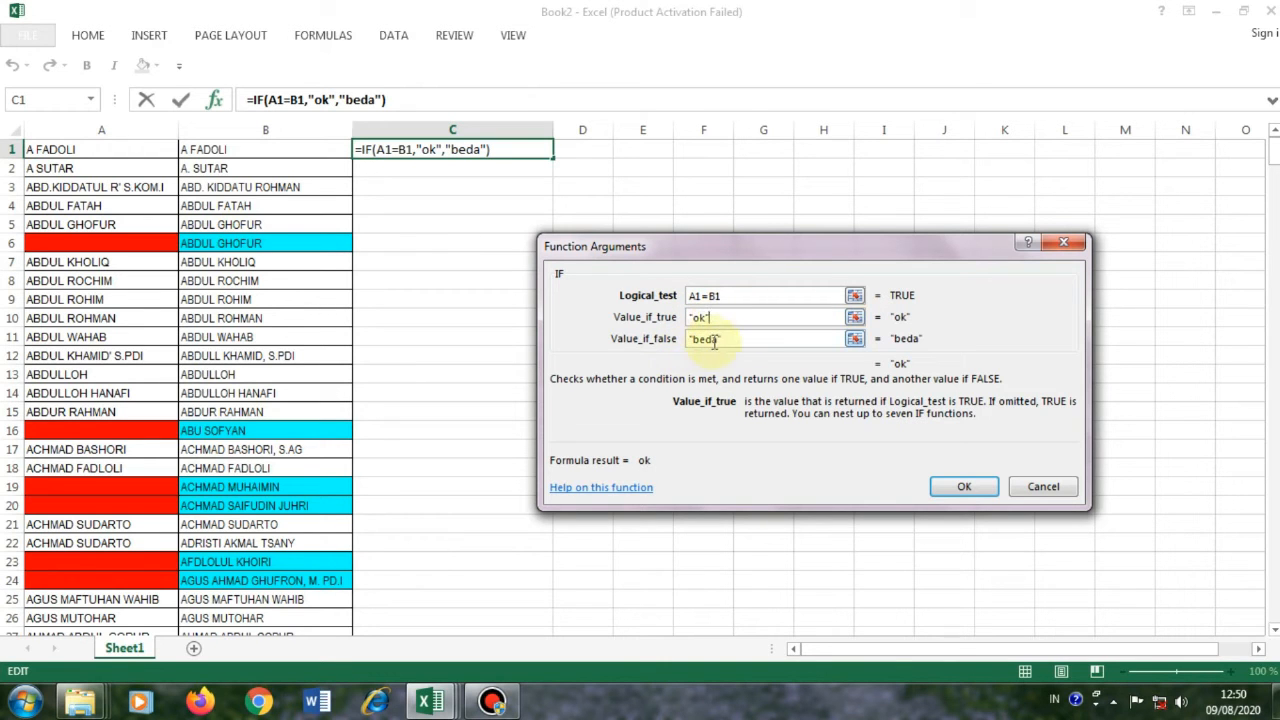
left_click(965, 488)
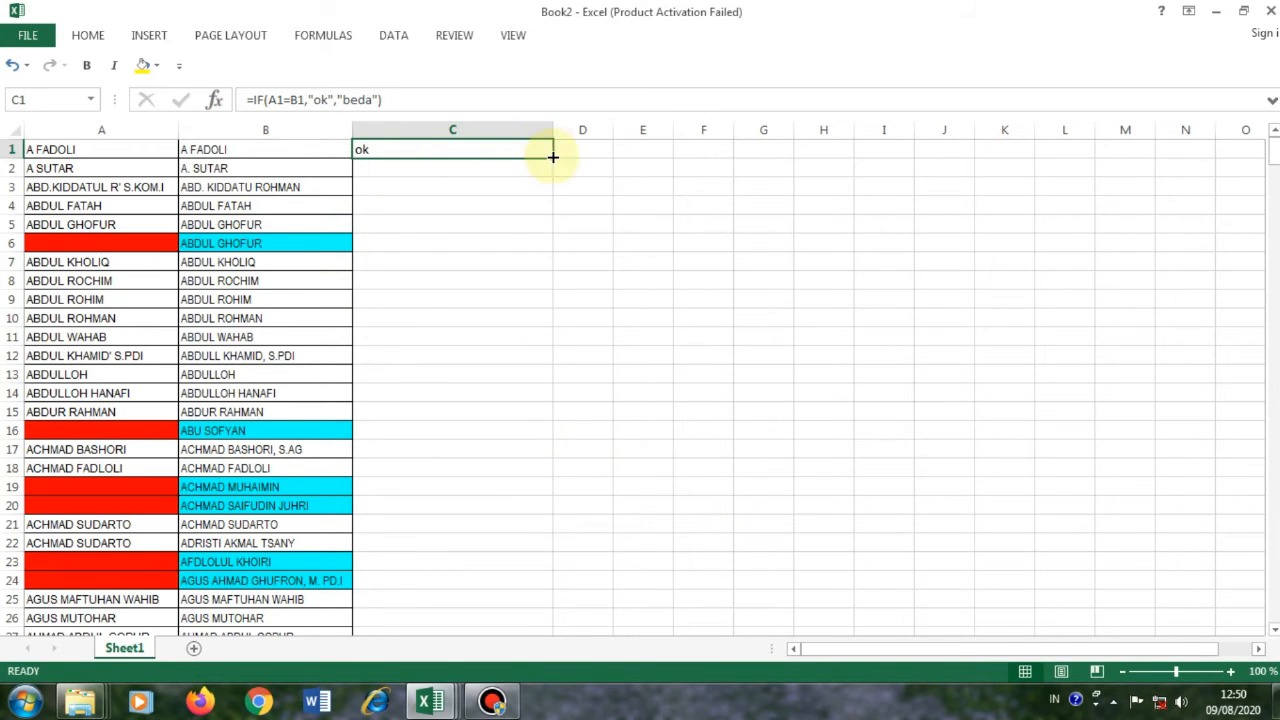
Fill the IF formula from C1 down column C through row 445, the last row of the name lists.
mouse_move(525, 172)
left_mouse_down()
mouse_move(524, 185)
mouse_move(556, 163)
mouse_move(553, 692)
mouse_move(541, 540)
left_mouse_up()
left_click(523, 143)
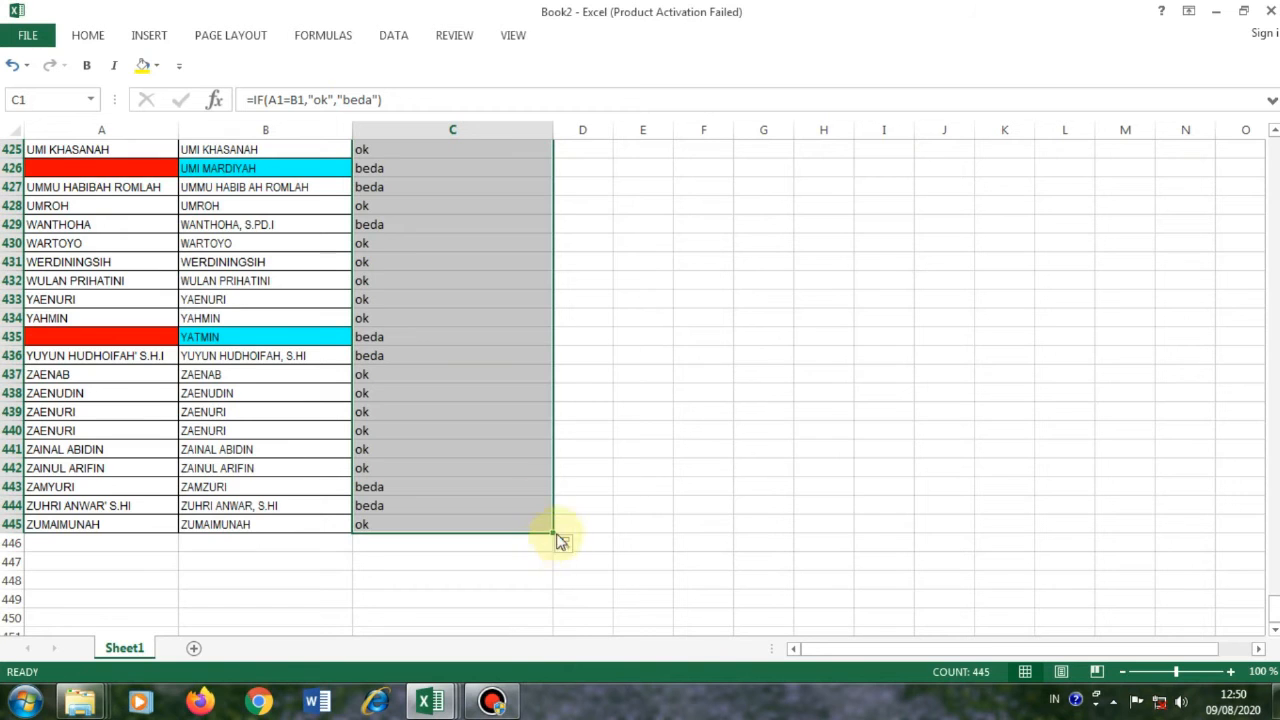
scroll(531, 472, "up", 4)
scroll(531, 472, "up", 5)
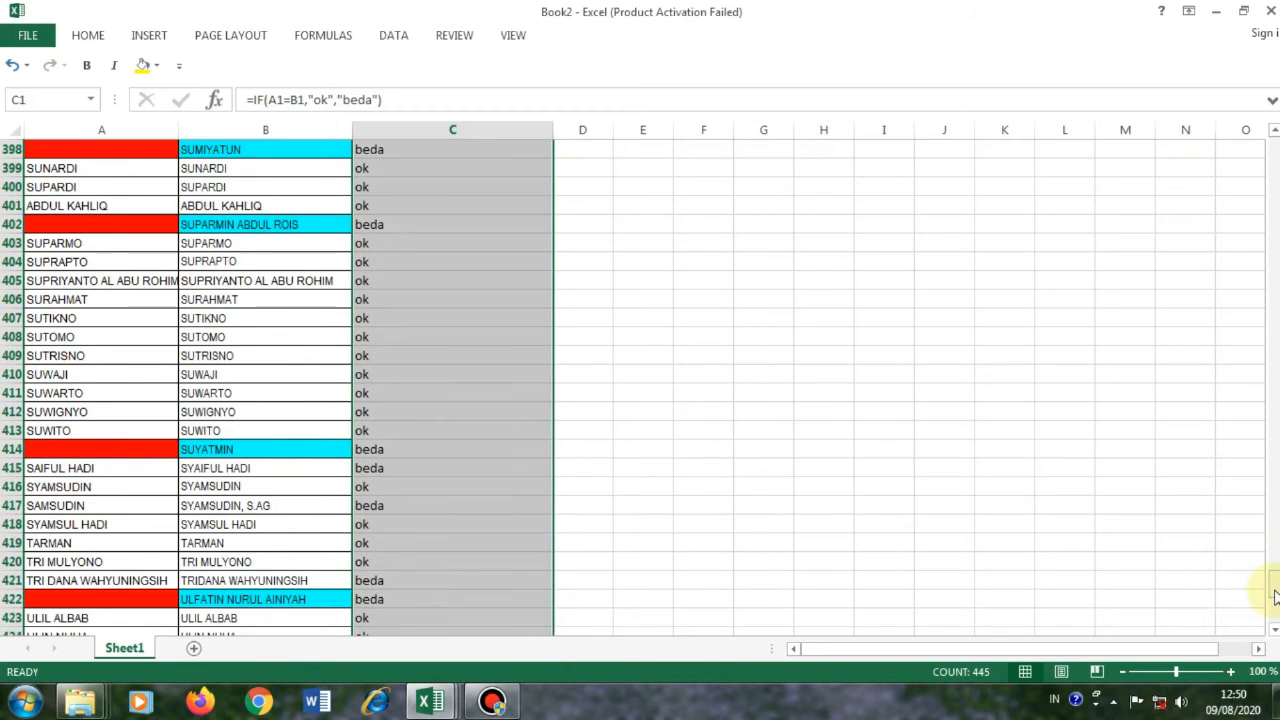
scroll(1212, 360, "up", 20)
left_click_drag(1271, 314, 1272, 142)
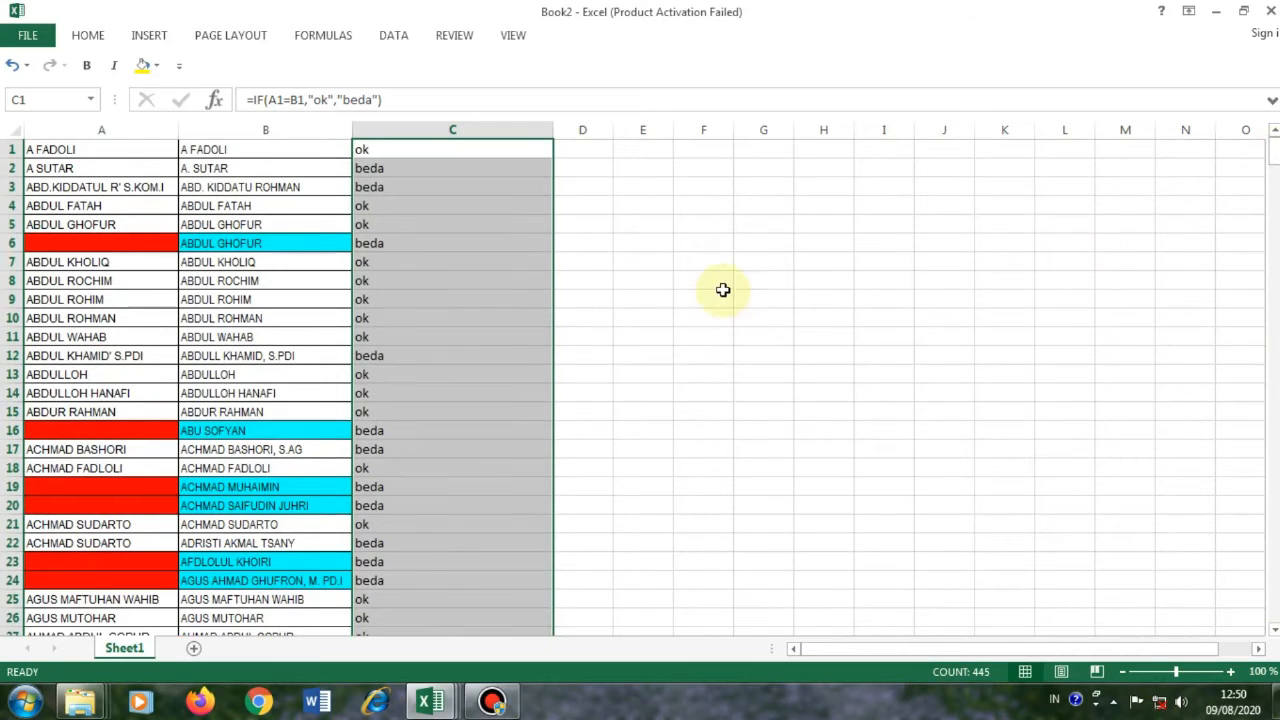
left_click(688, 278)
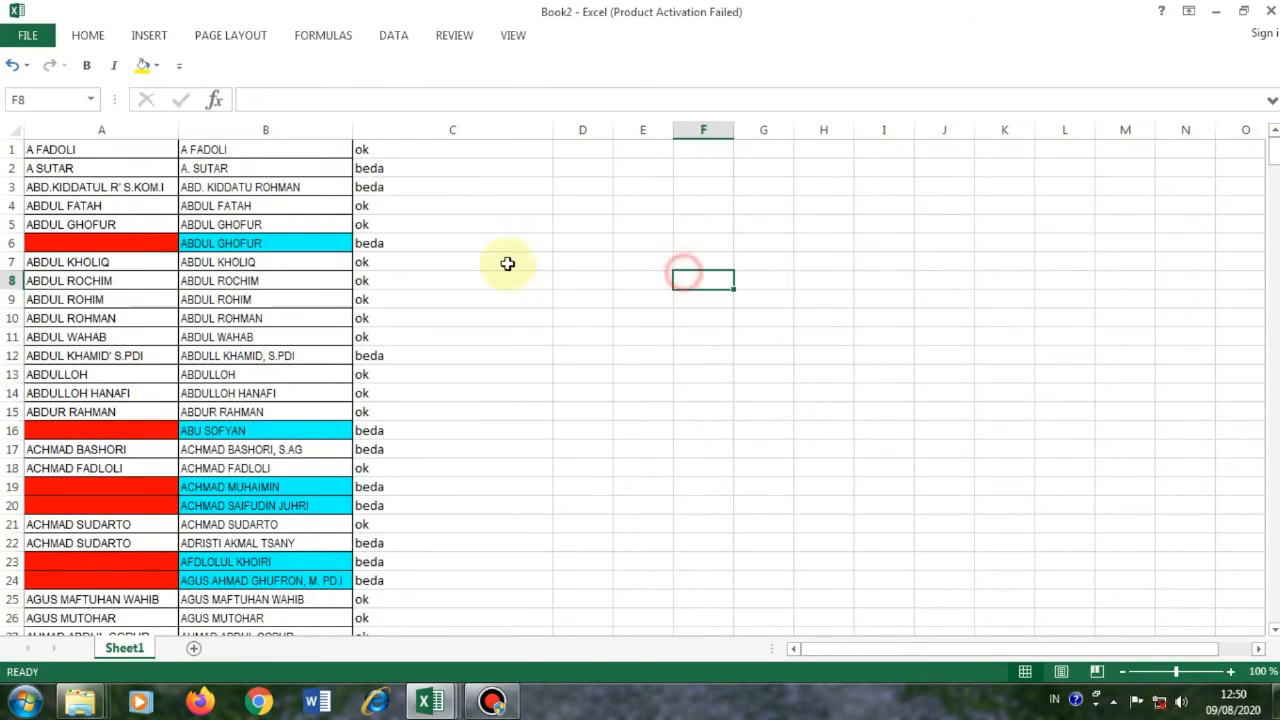
Compare the names in A2 and B2, and remove the period after the initial in B2 to match A2.
left_click(206, 167)
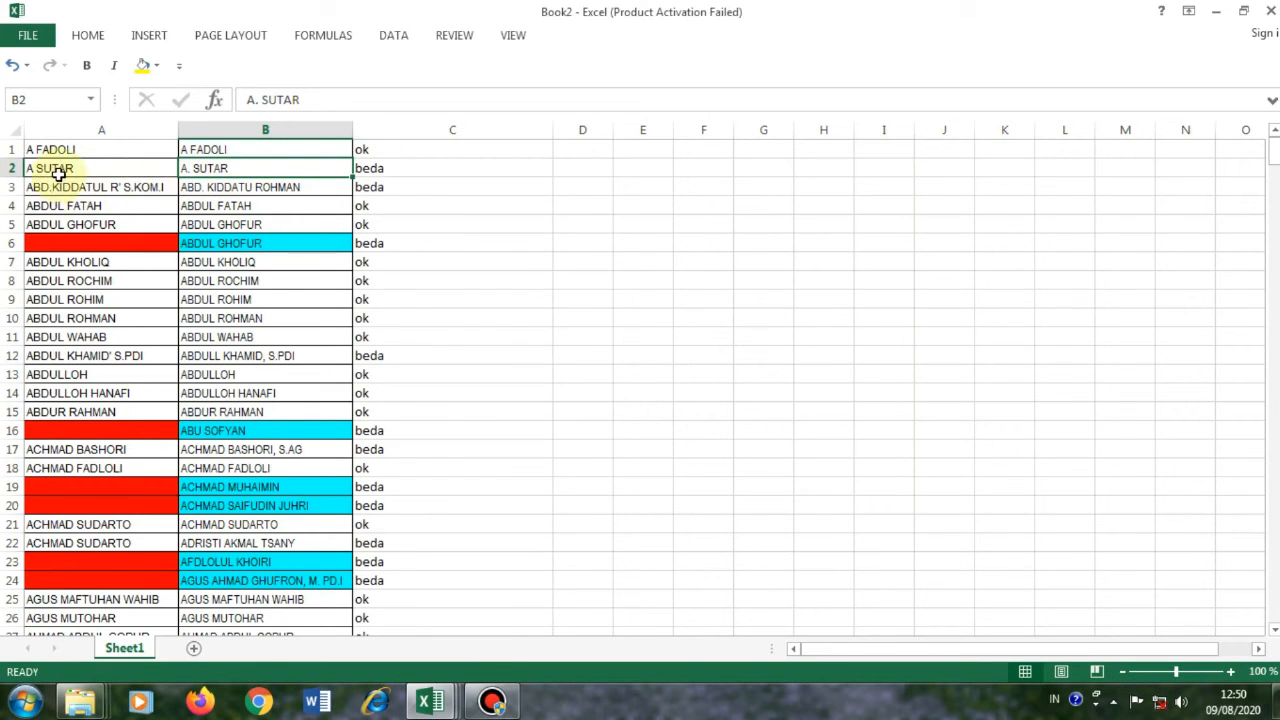
left_click(57, 168)
double_click(35, 167)
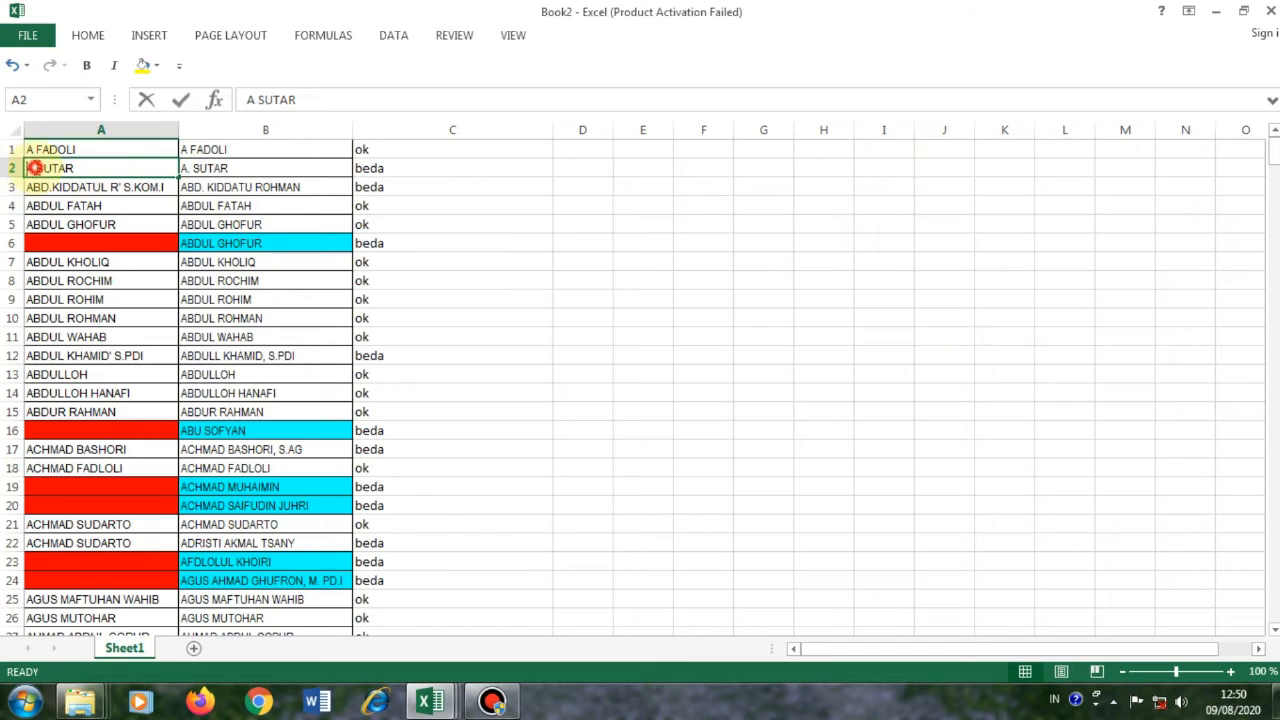
left_click(255, 99)
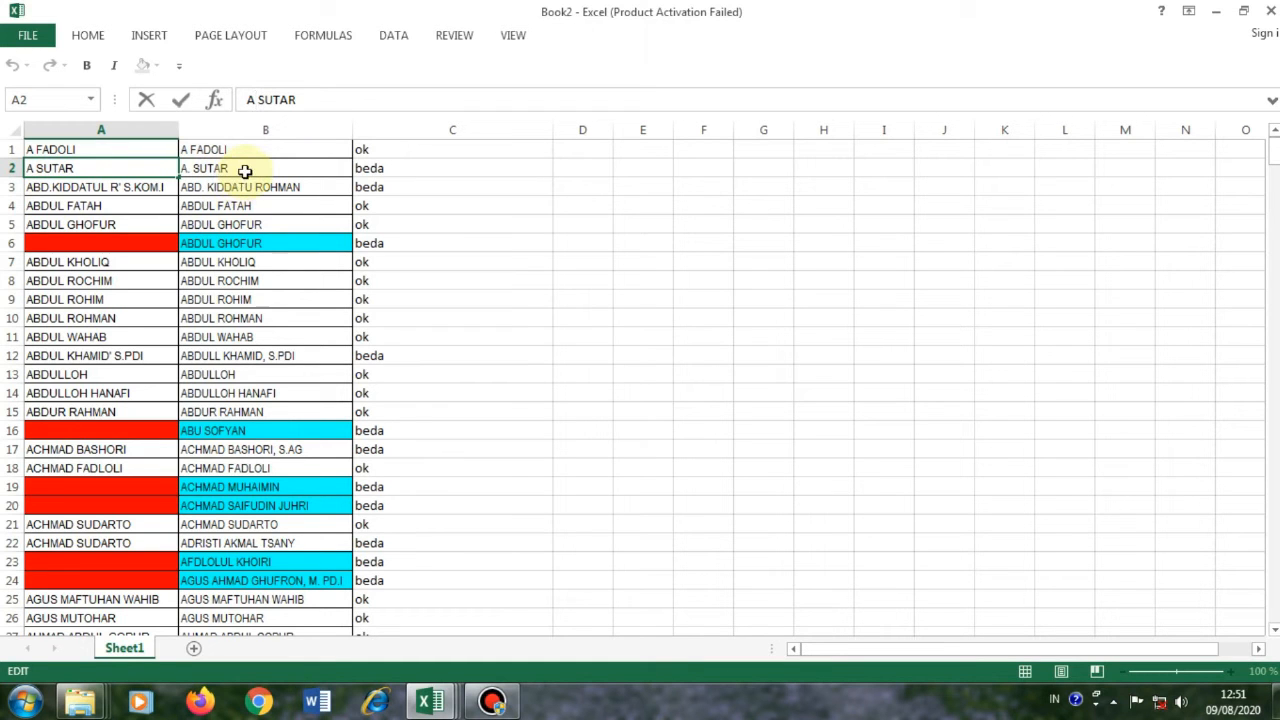
left_click(192, 177)
left_click(192, 171)
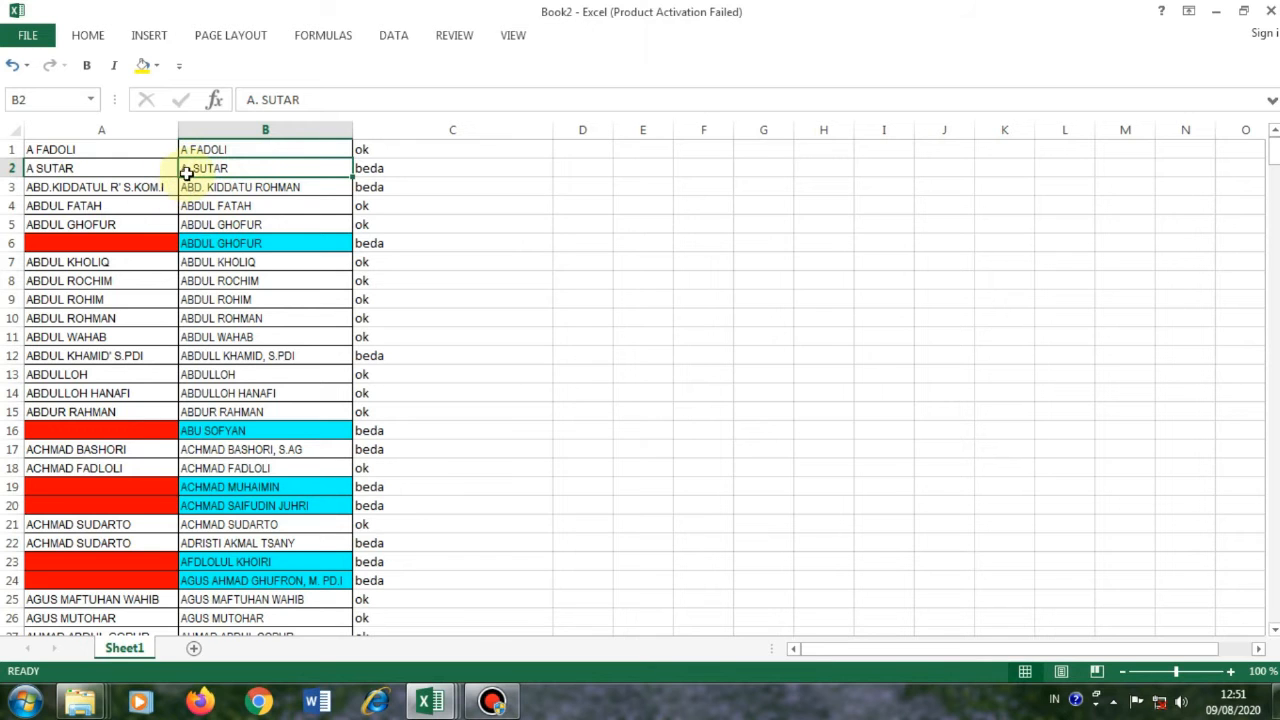
left_click(259, 101)
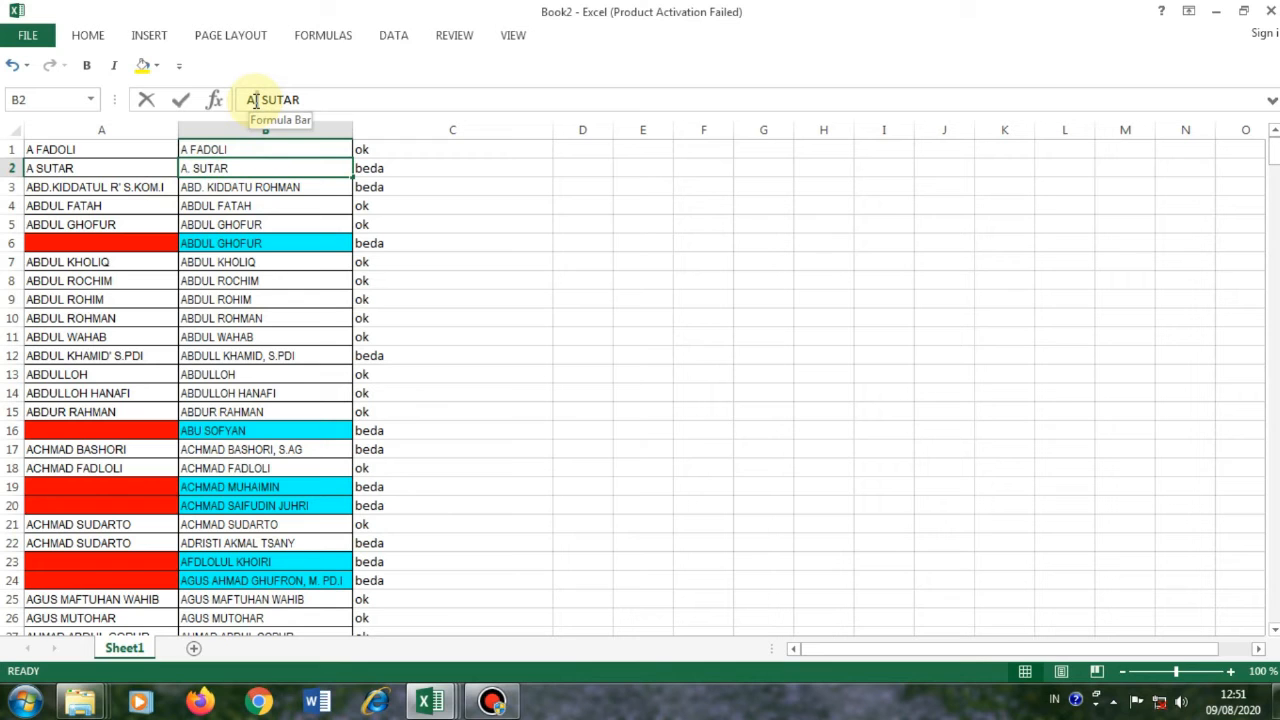
double_click(255, 100)
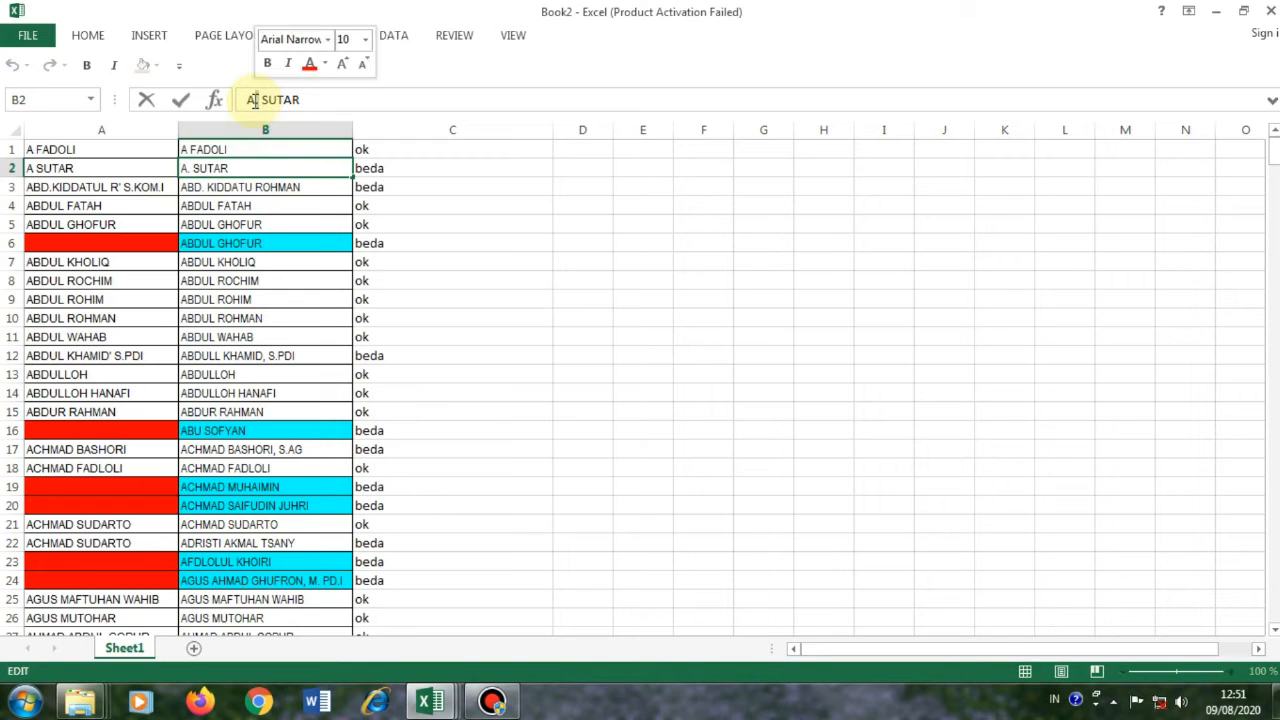
key("Delete")
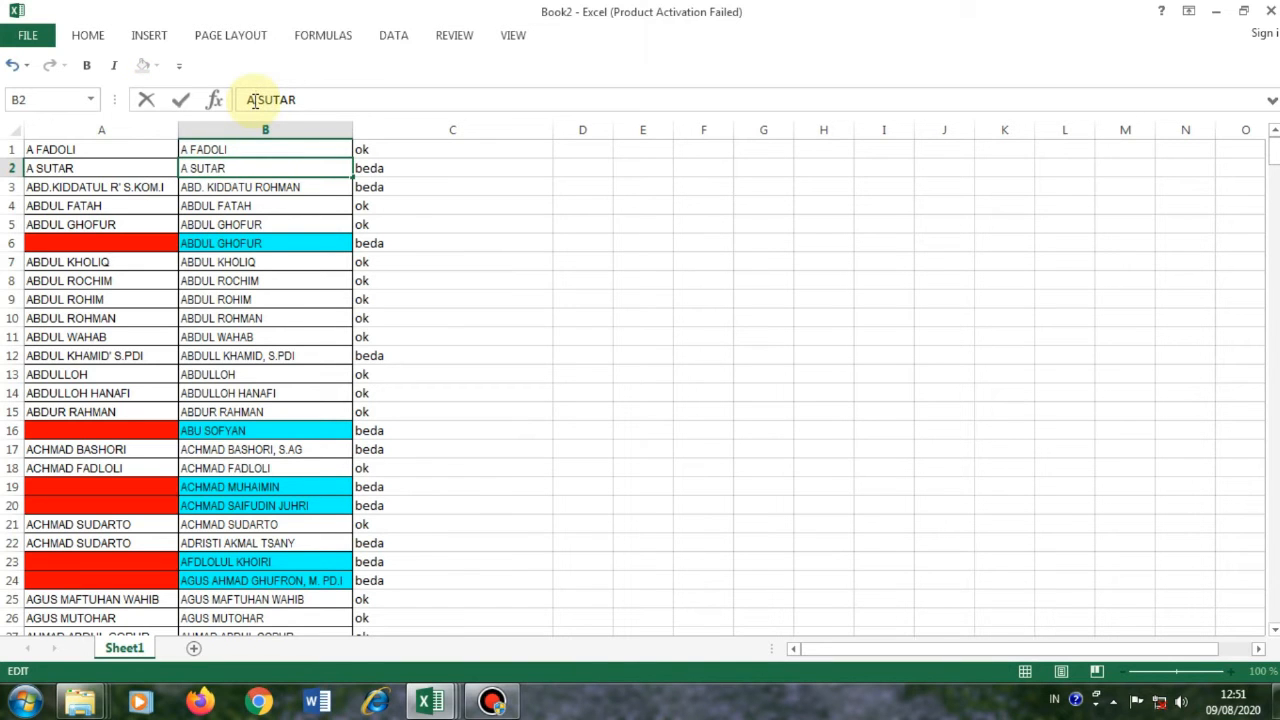
left_click(402, 187)
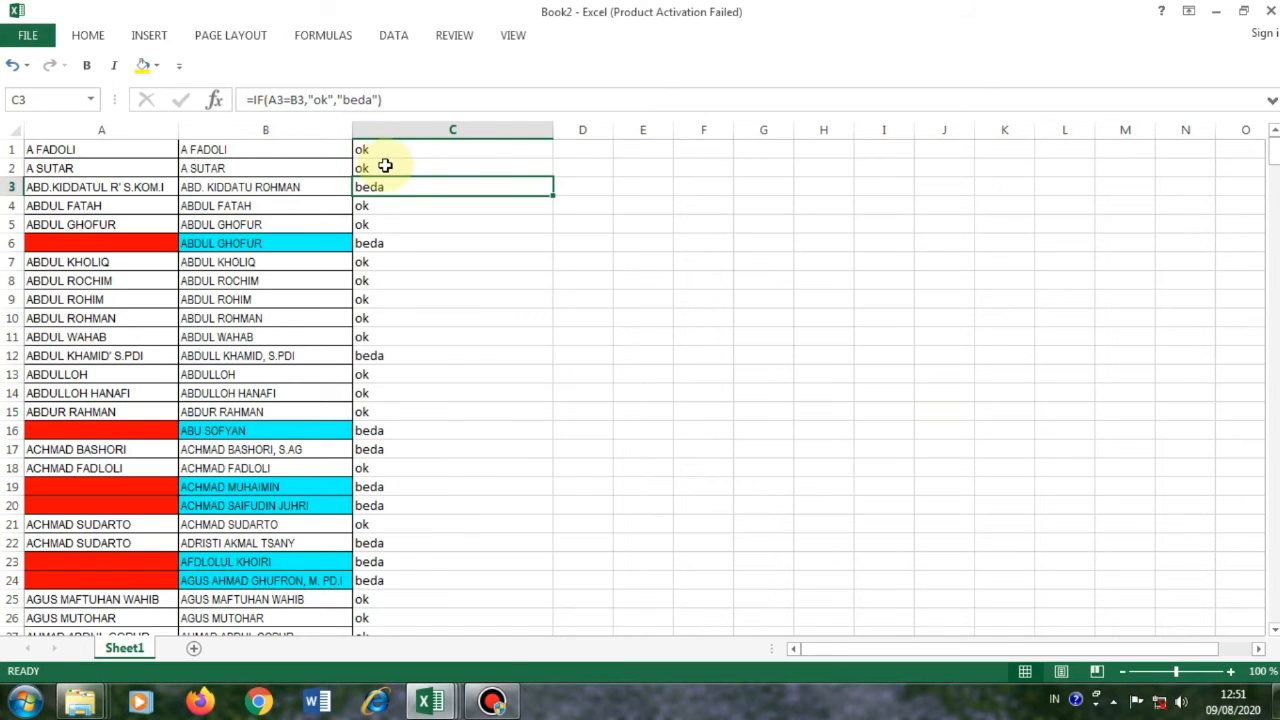
Delete column C with its comparison results.
scroll(391, 165, "down", 2)
scroll(400, 157, "up", 2)
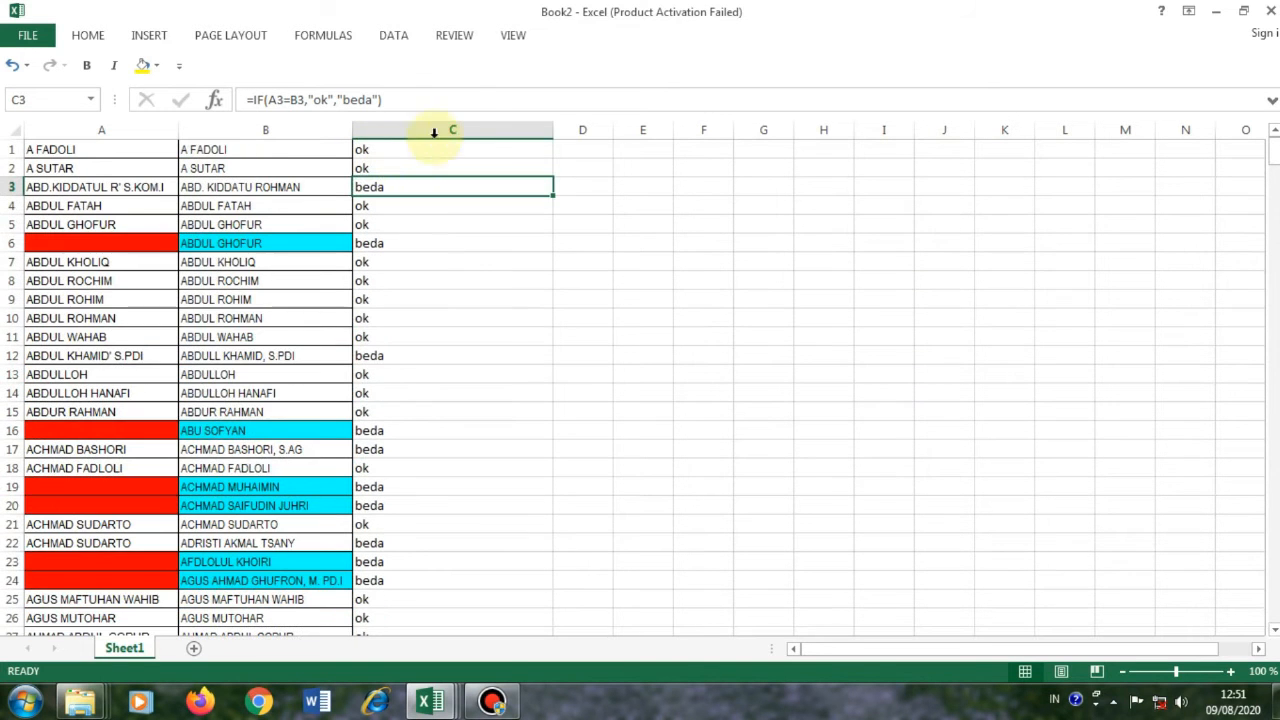
left_click(463, 119)
right_click(463, 120)
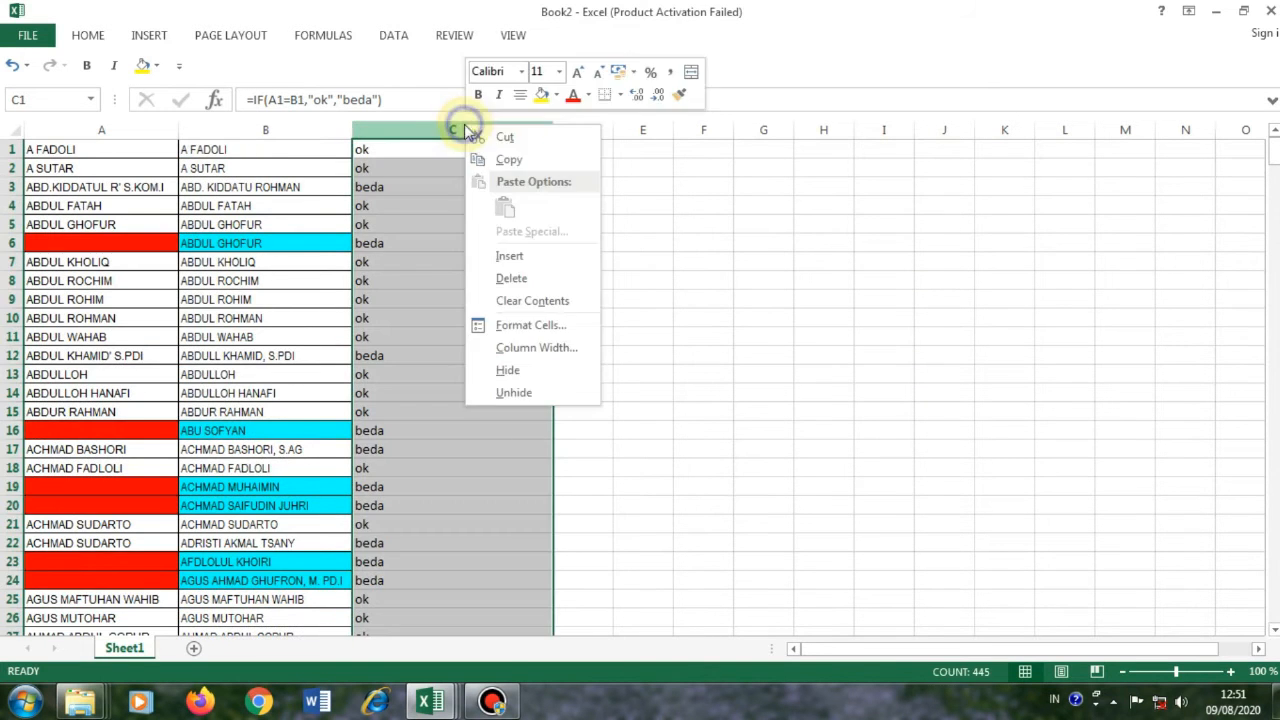
left_click(509, 279)
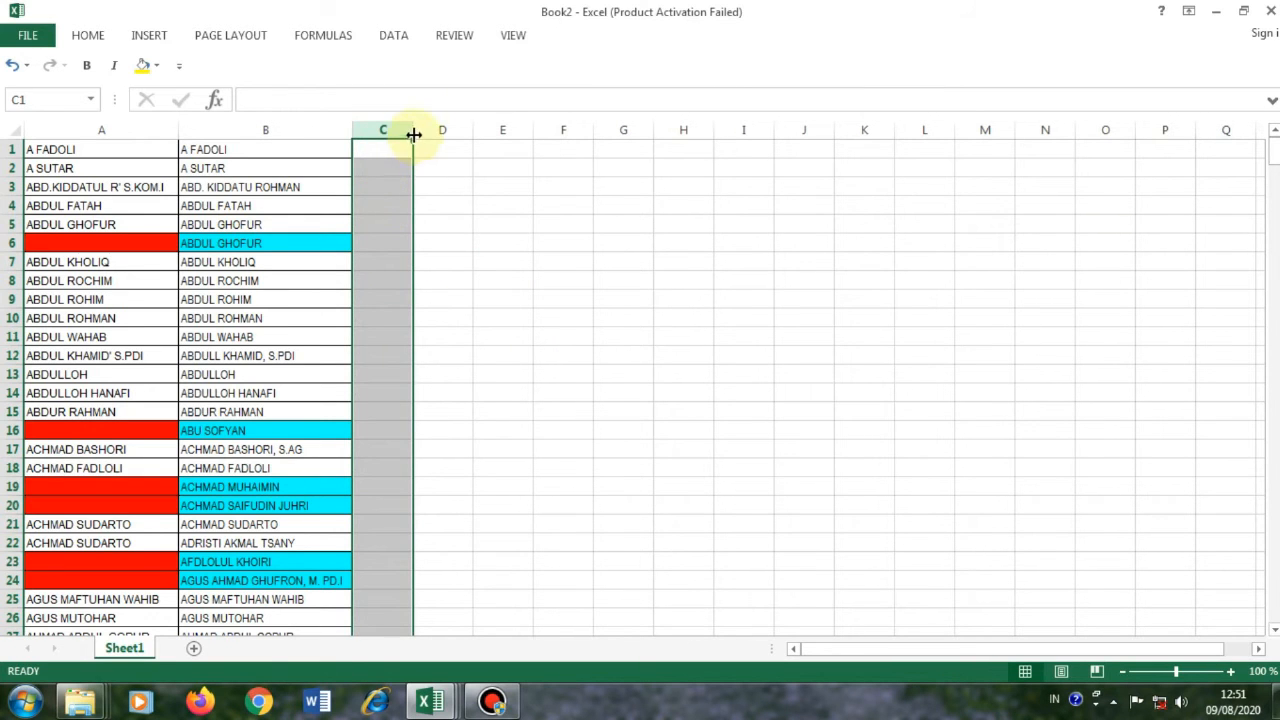
Start an IF formula in C1 with the logical test A1=B1 to compare the first pair of names.
left_click(400, 150)
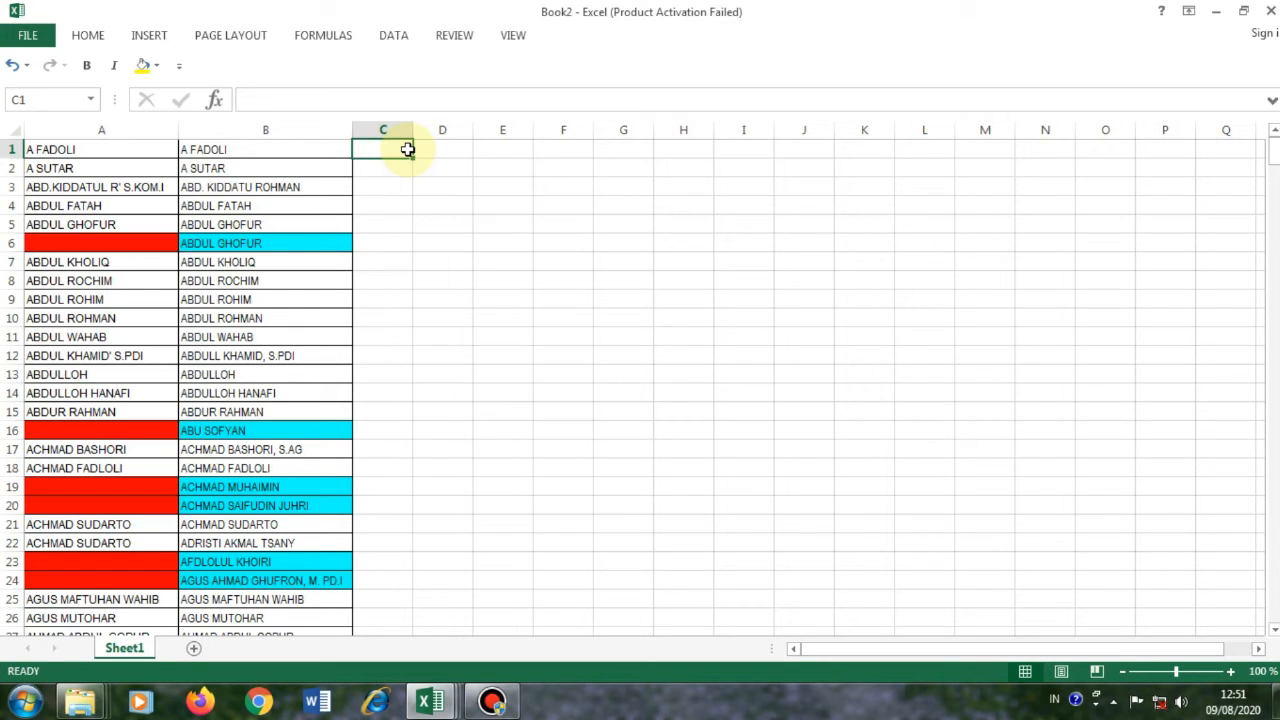
type("=if")
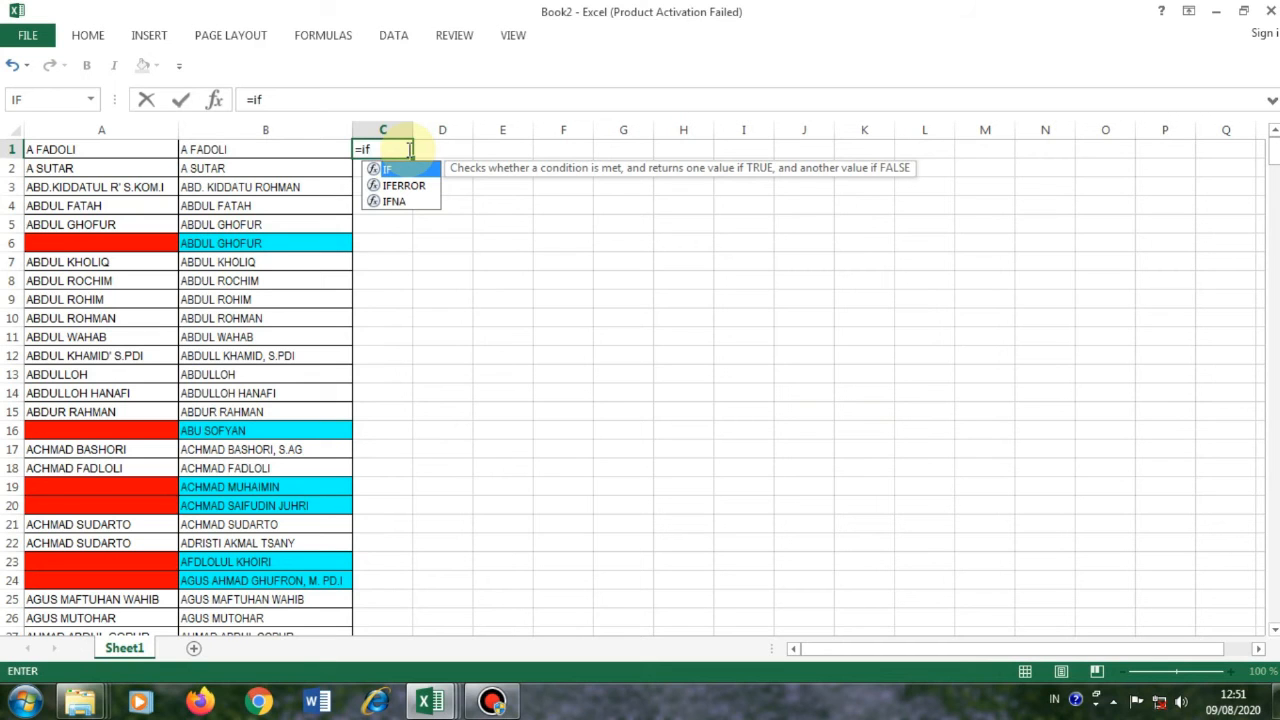
type("(")
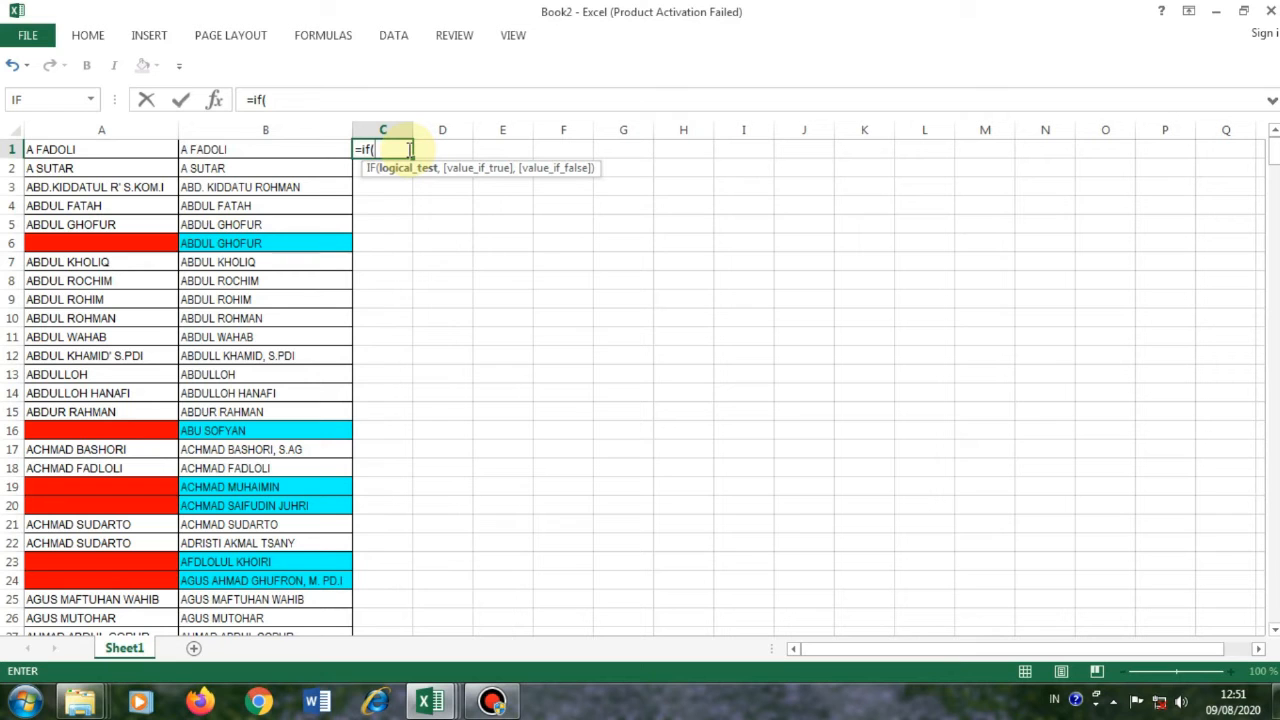
type("a1")
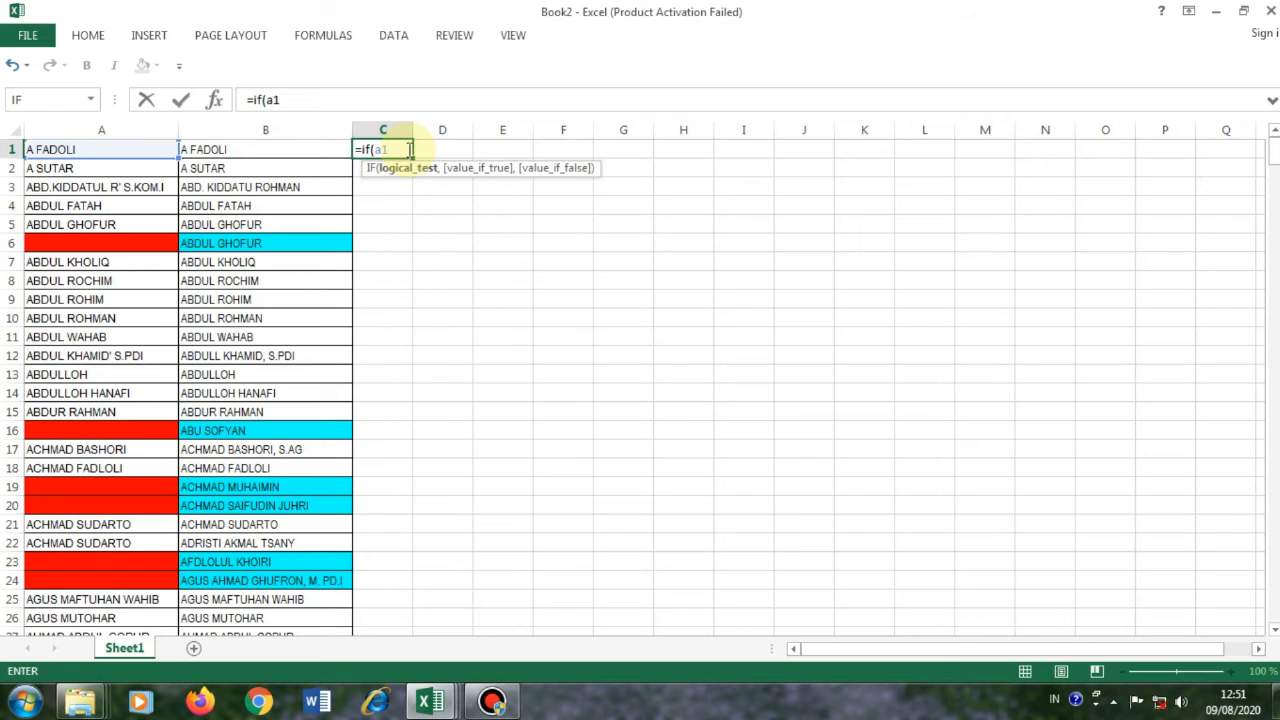
left_click(105, 155)
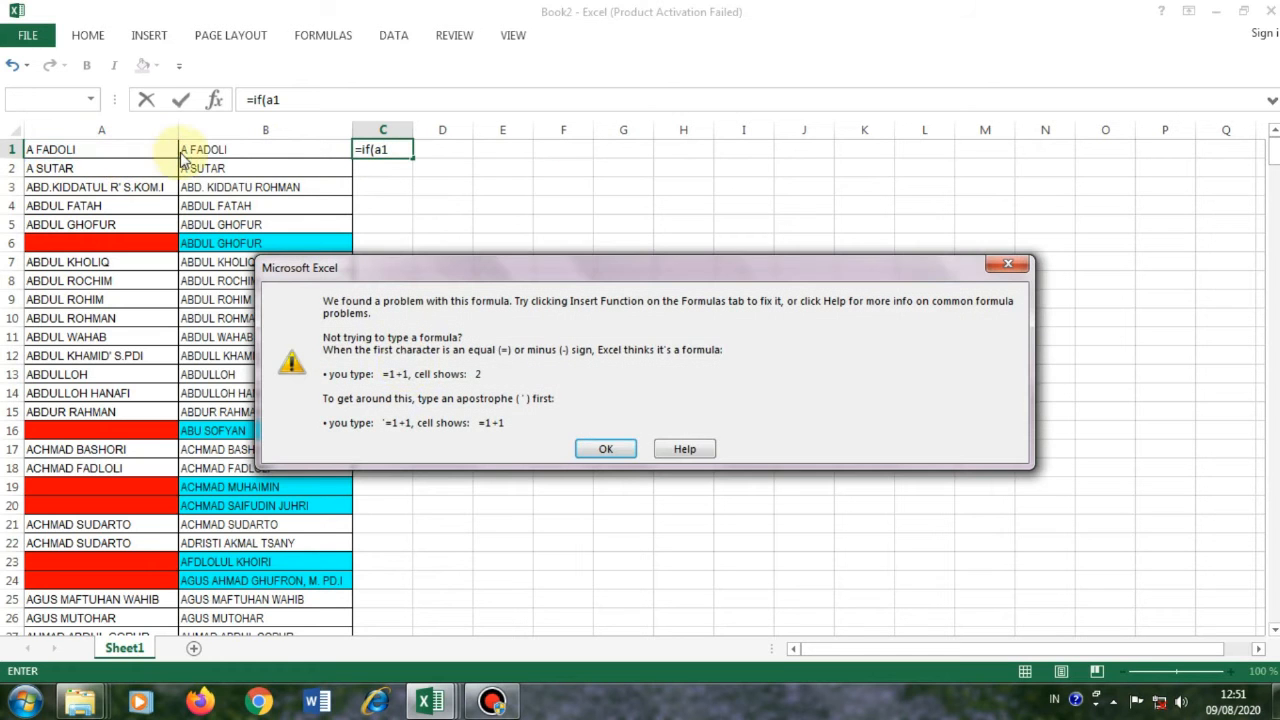
left_click(1015, 264)
left_click(390, 145)
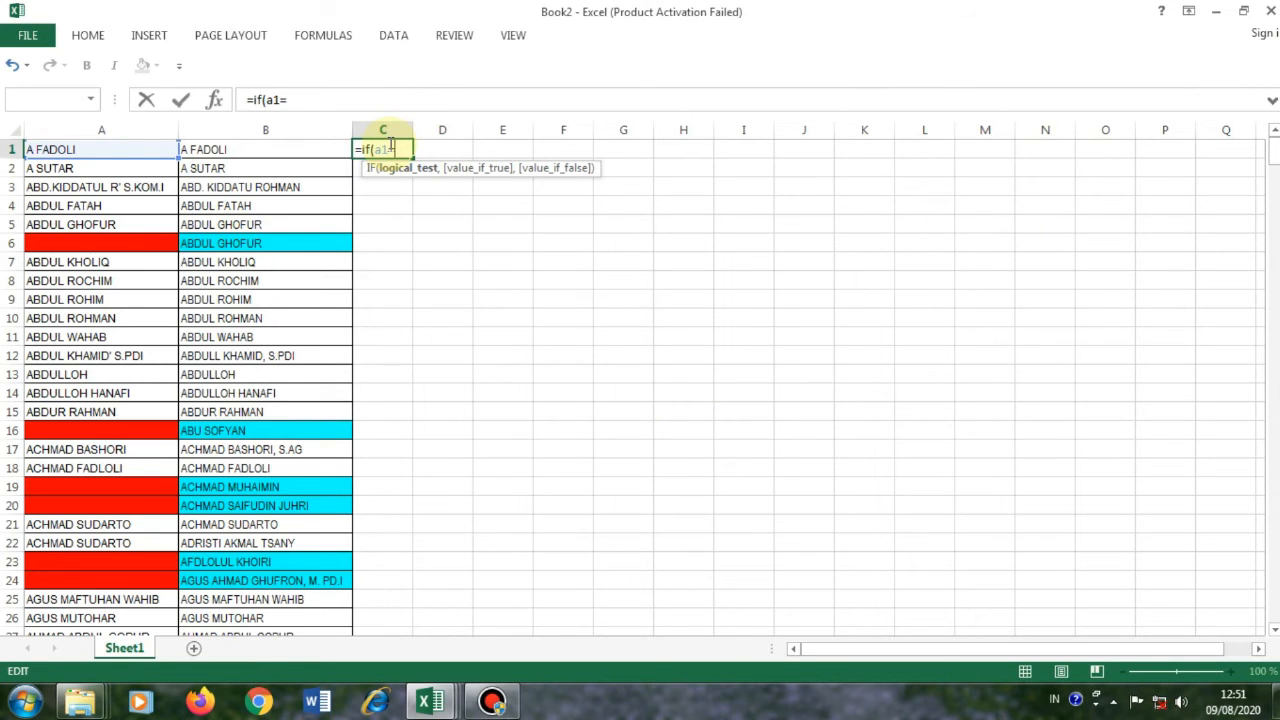
left_click(284, 152)
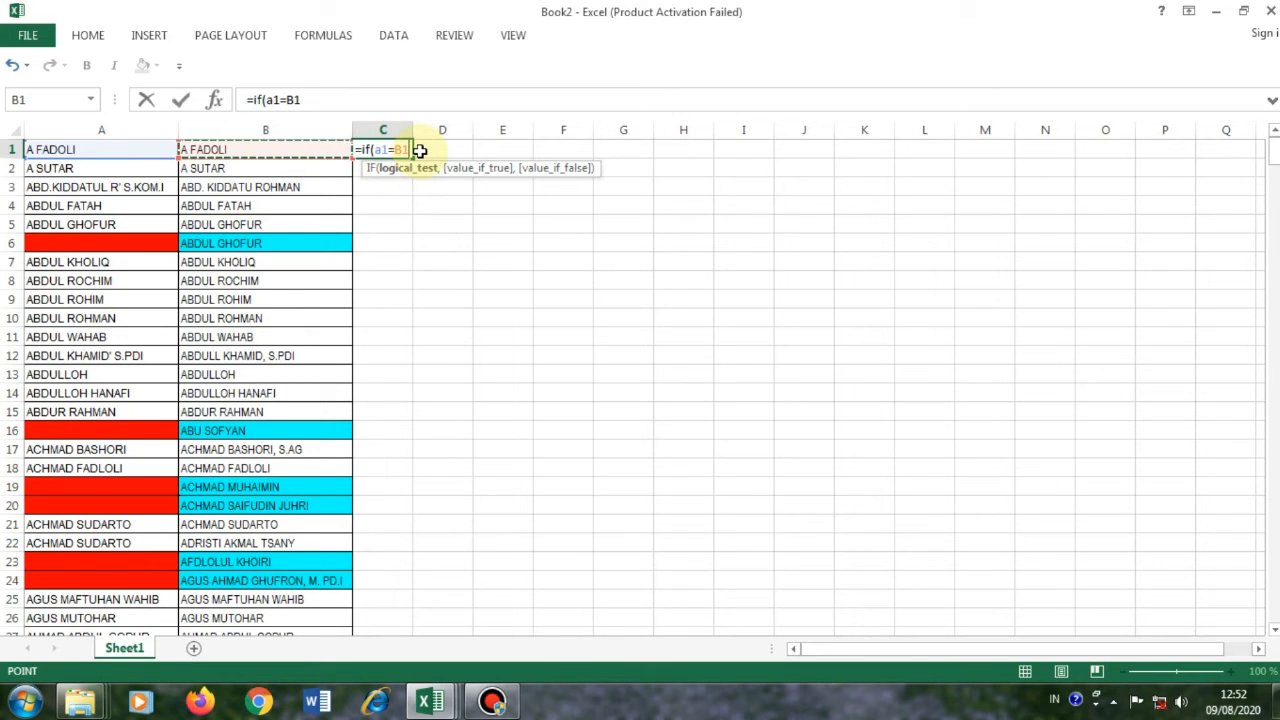
Set the C1 formula to return "ok" when the names match and "beda" when they differ, and enter it.
type(",")
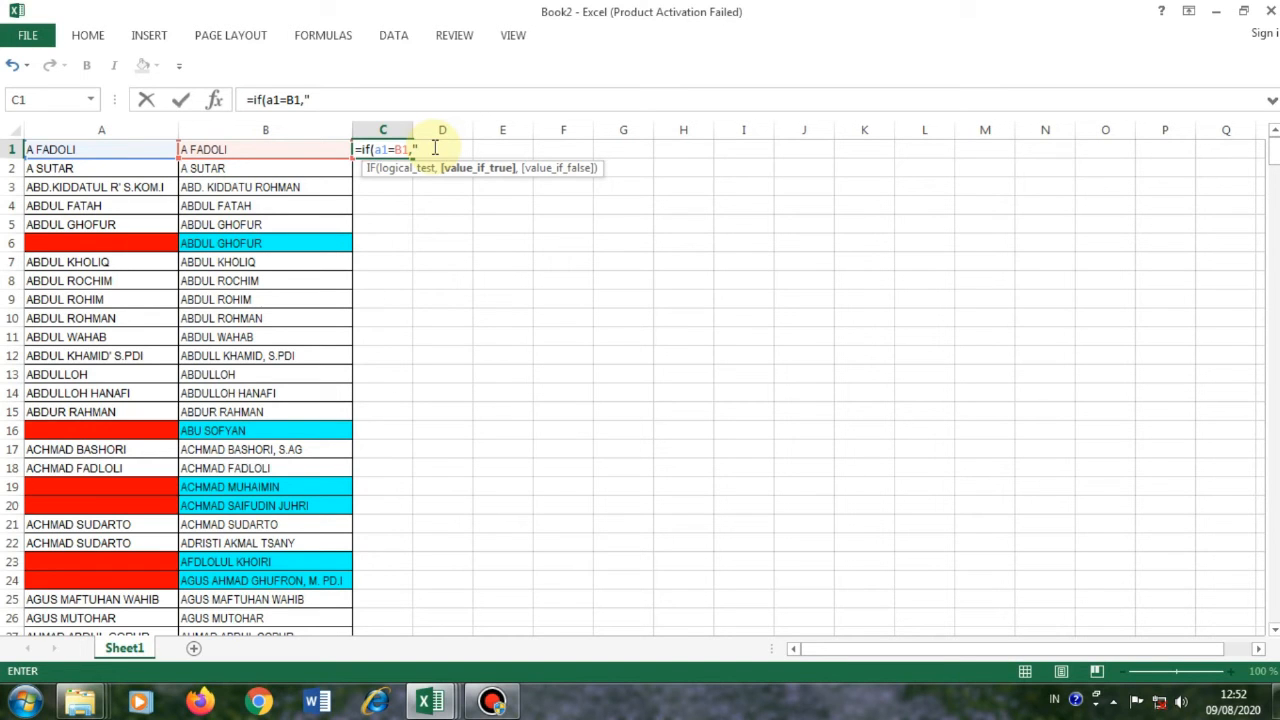
type("ok")
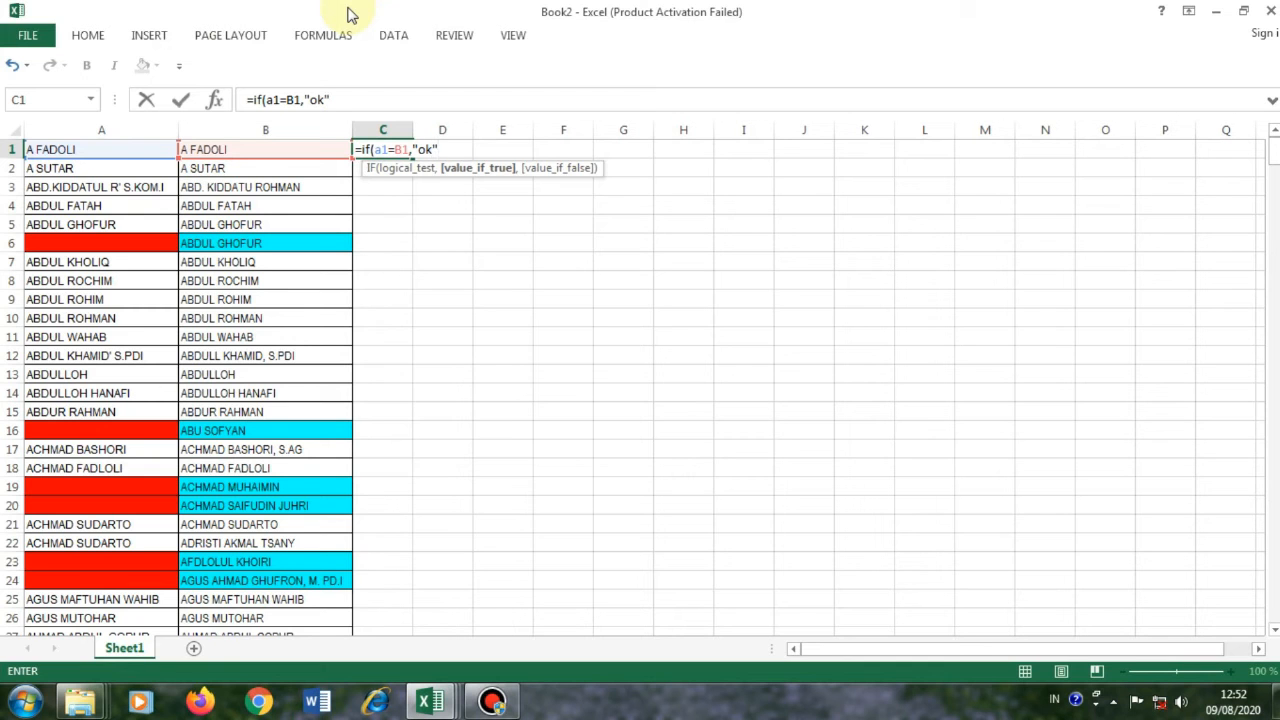
type(",\"beda")
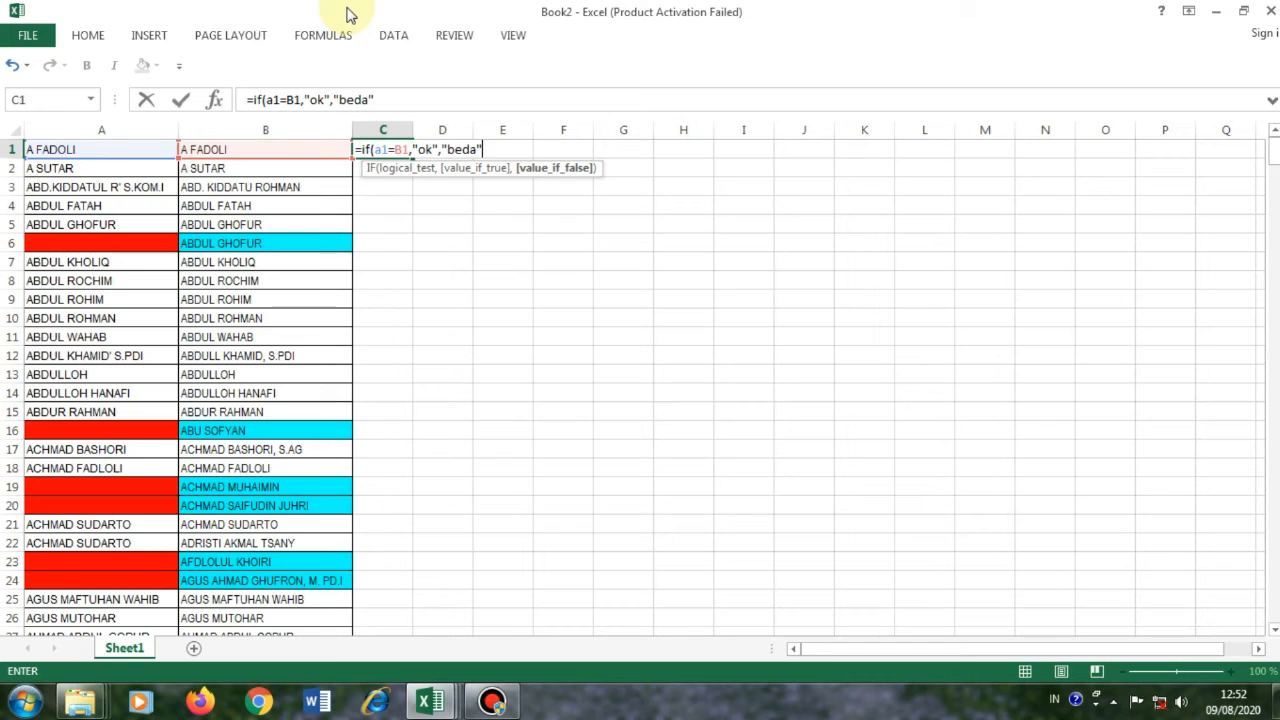
left_click(418, 186)
left_click(390, 150)
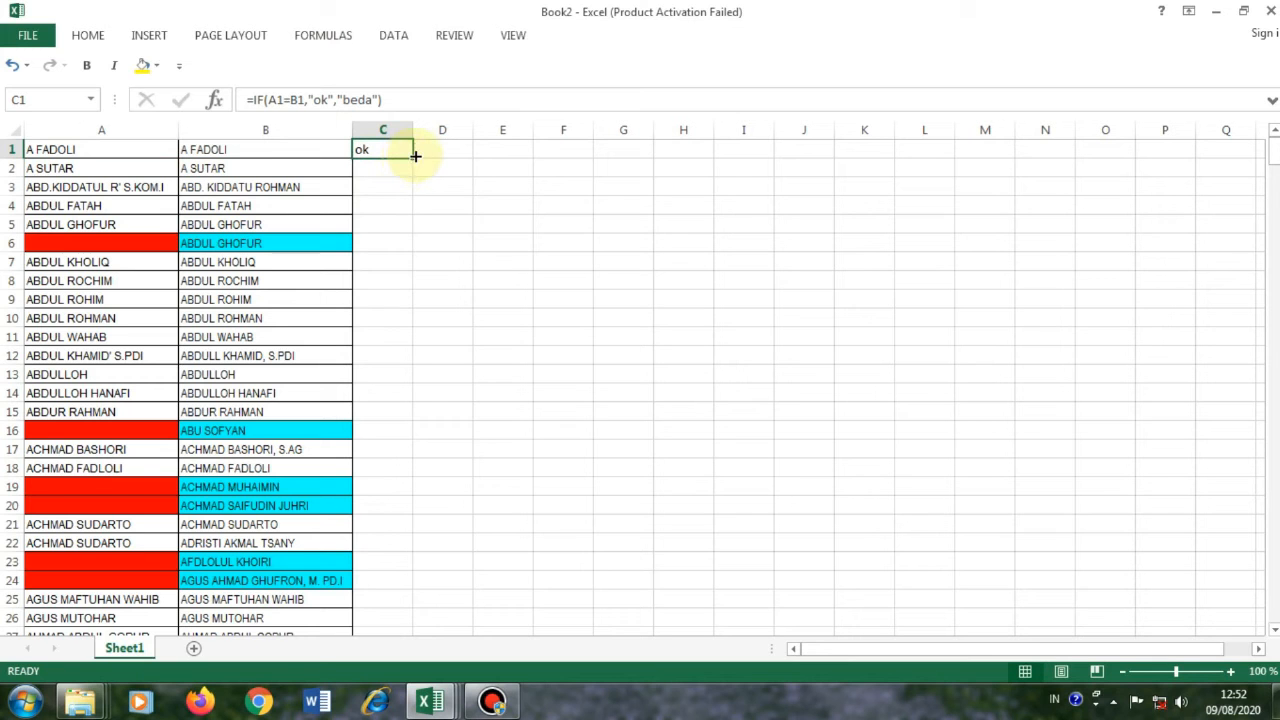
Fill the IF formula from C1 down column C through row 445 and return to the start of the list.
mouse_move(415, 158)
left_mouse_down()
mouse_move(414, 457)
mouse_move(417, 143)
mouse_move(414, 158)
left_mouse_up()
left_click(406, 182)
left_click(401, 154)
left_click_drag(414, 157, 408, 586)
scroll(611, 466, "up", 8)
left_click_drag(1272, 571, 1275, 140)
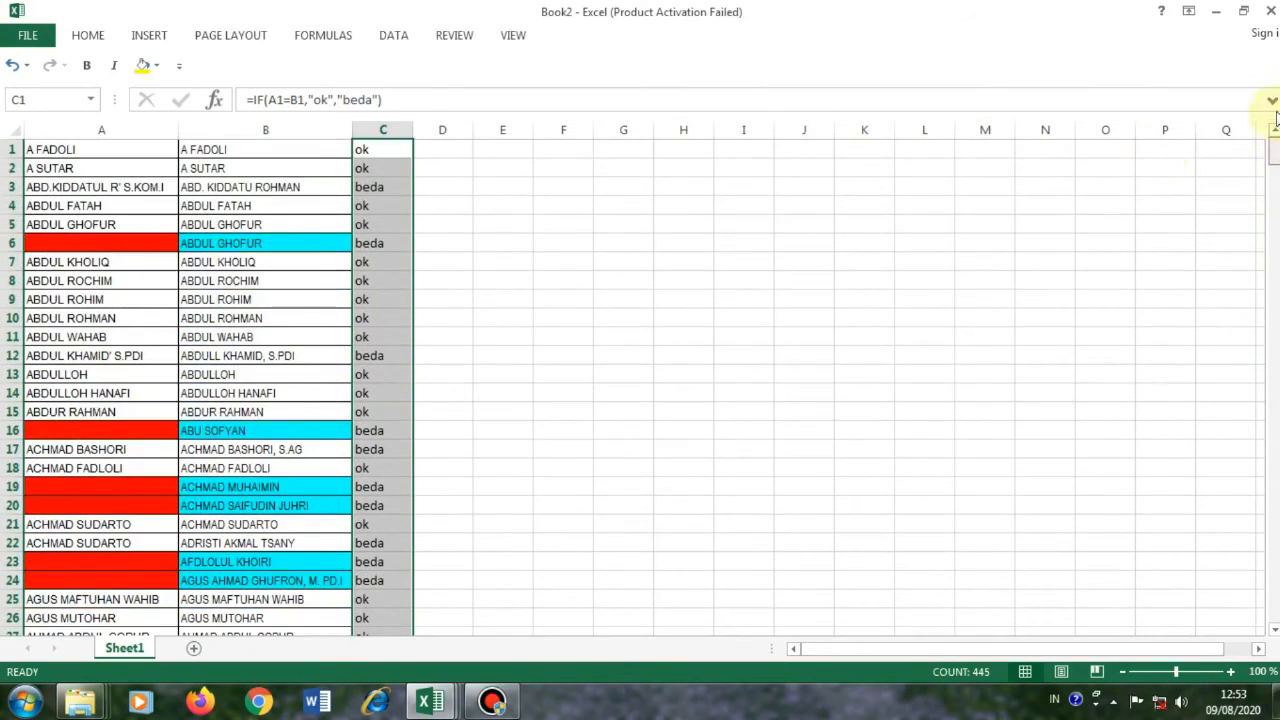
Examine row 3 by comparing the names in A3 and B3 with the comparison result in C3.
left_click(386, 188)
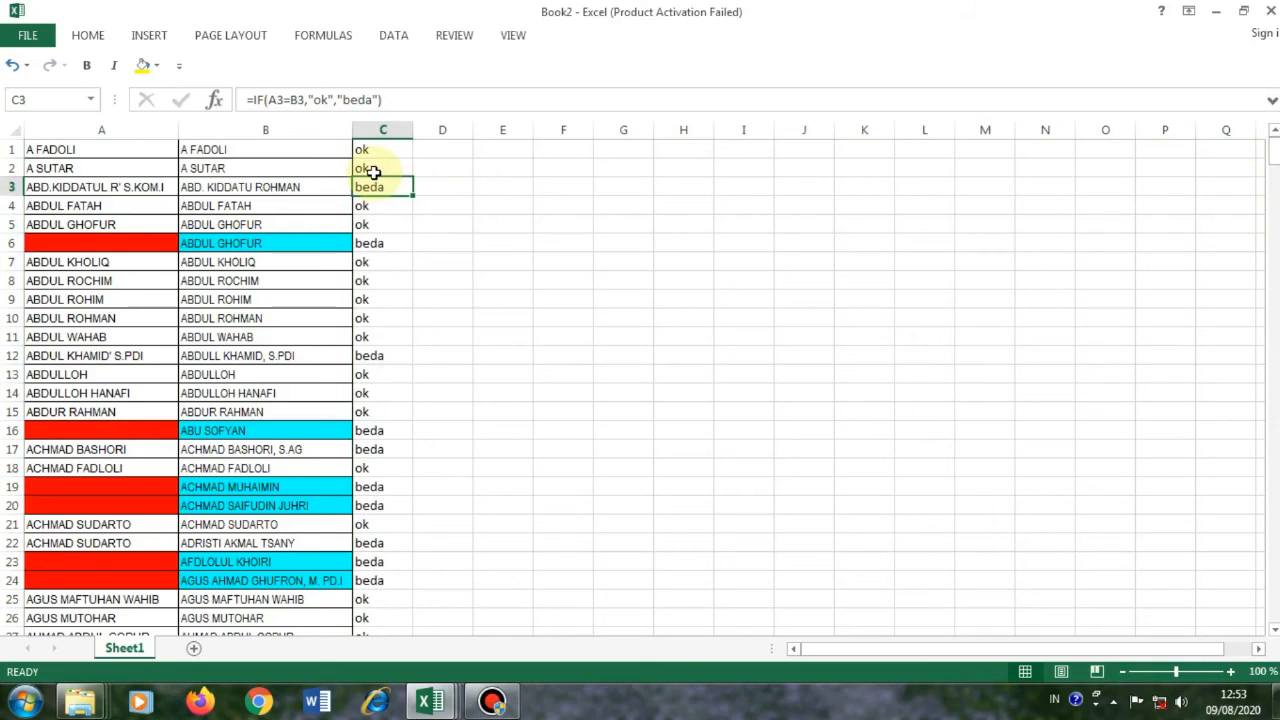
left_click(373, 170)
left_click(387, 186)
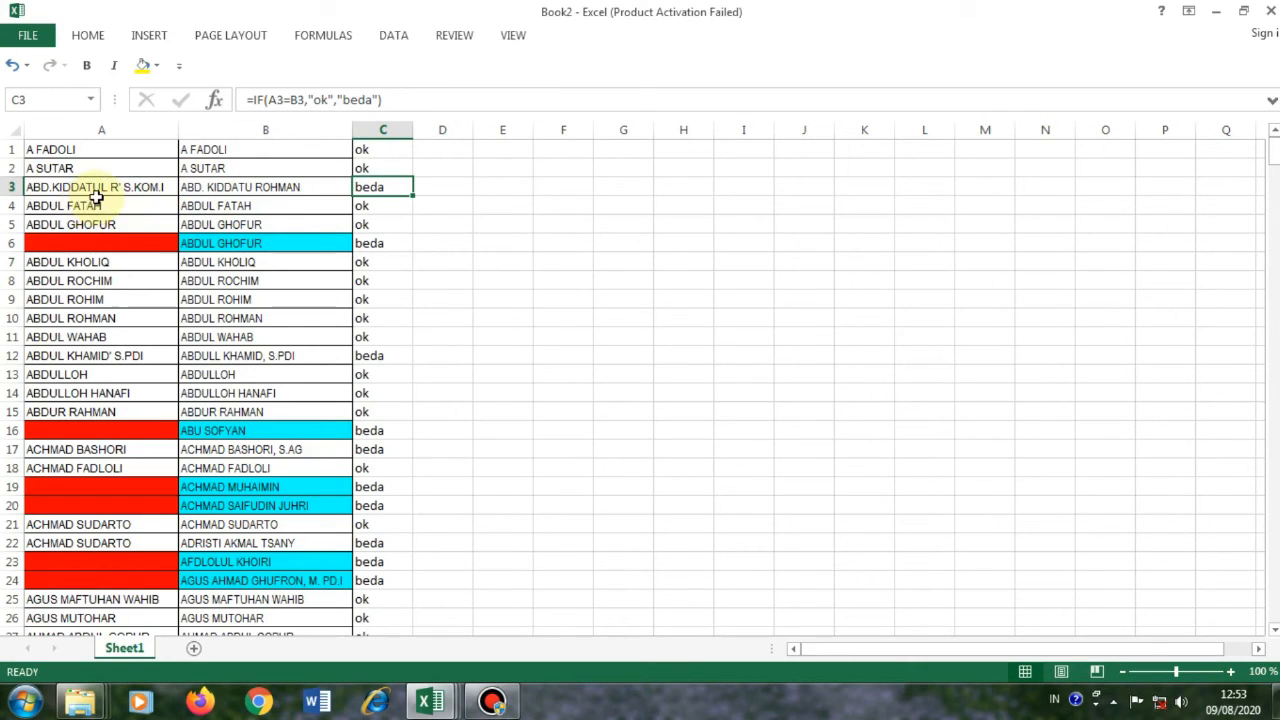
left_click(260, 189)
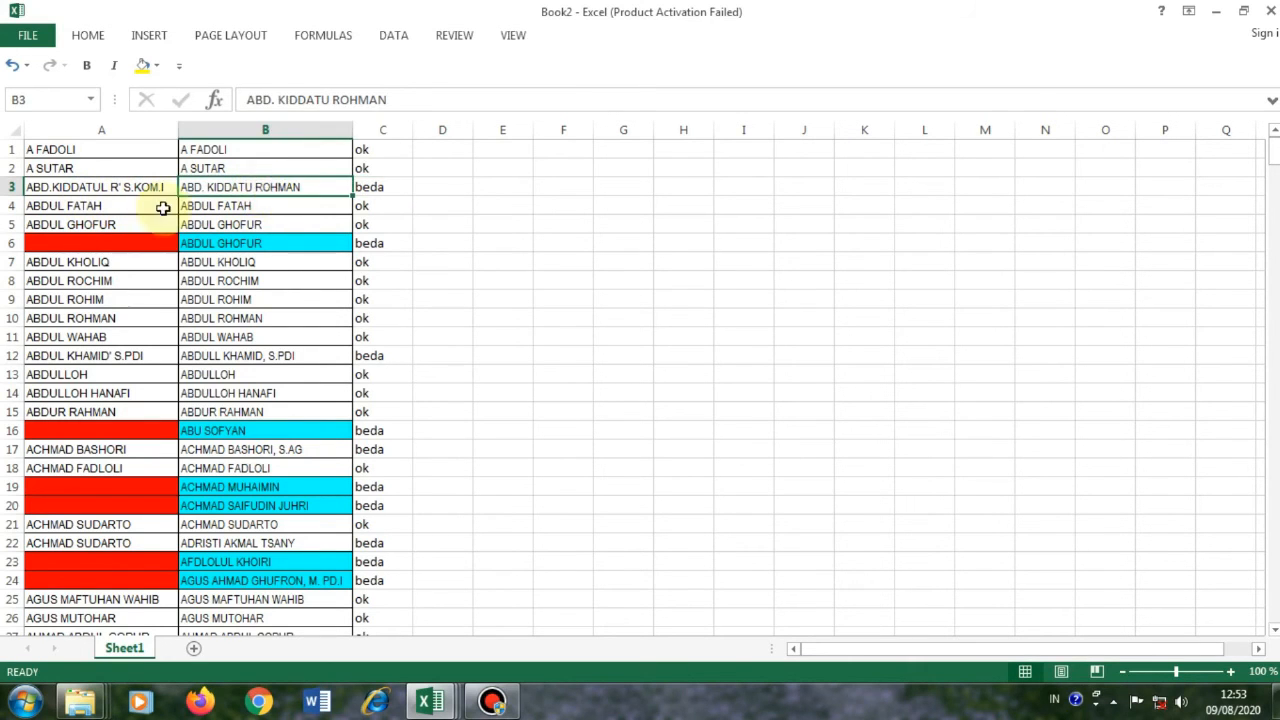
left_click(126, 190)
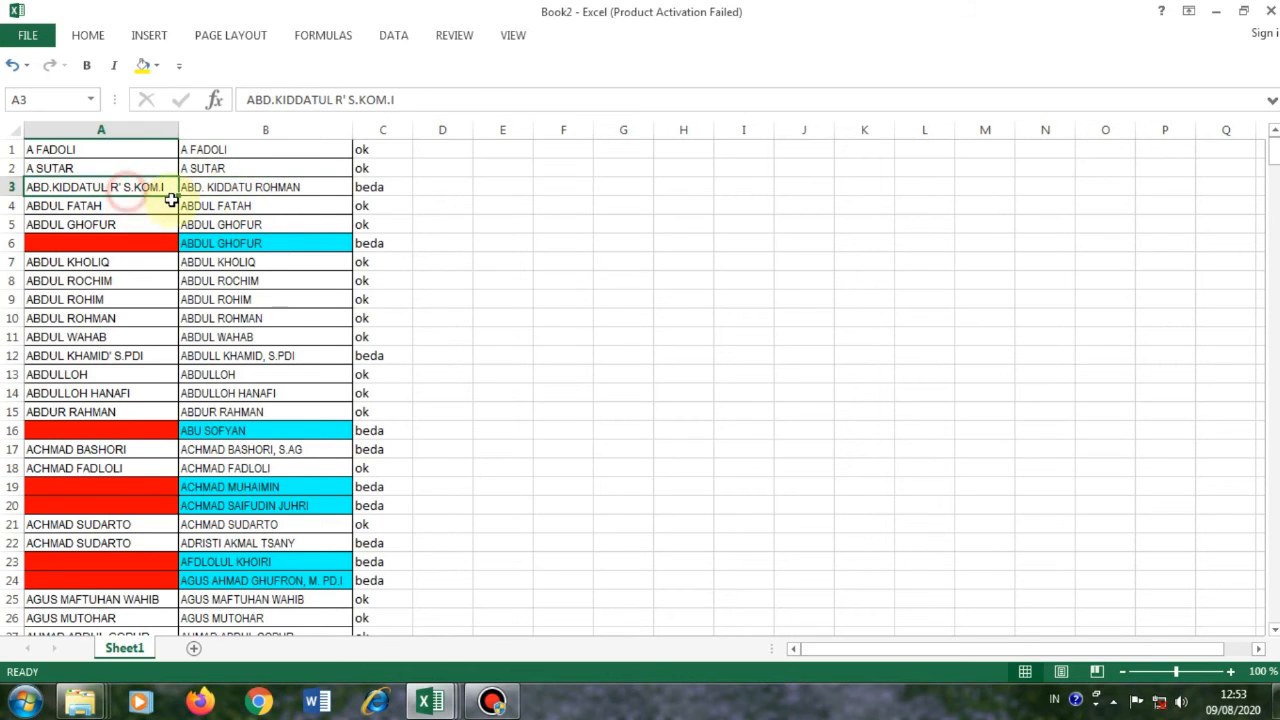
left_click(240, 186)
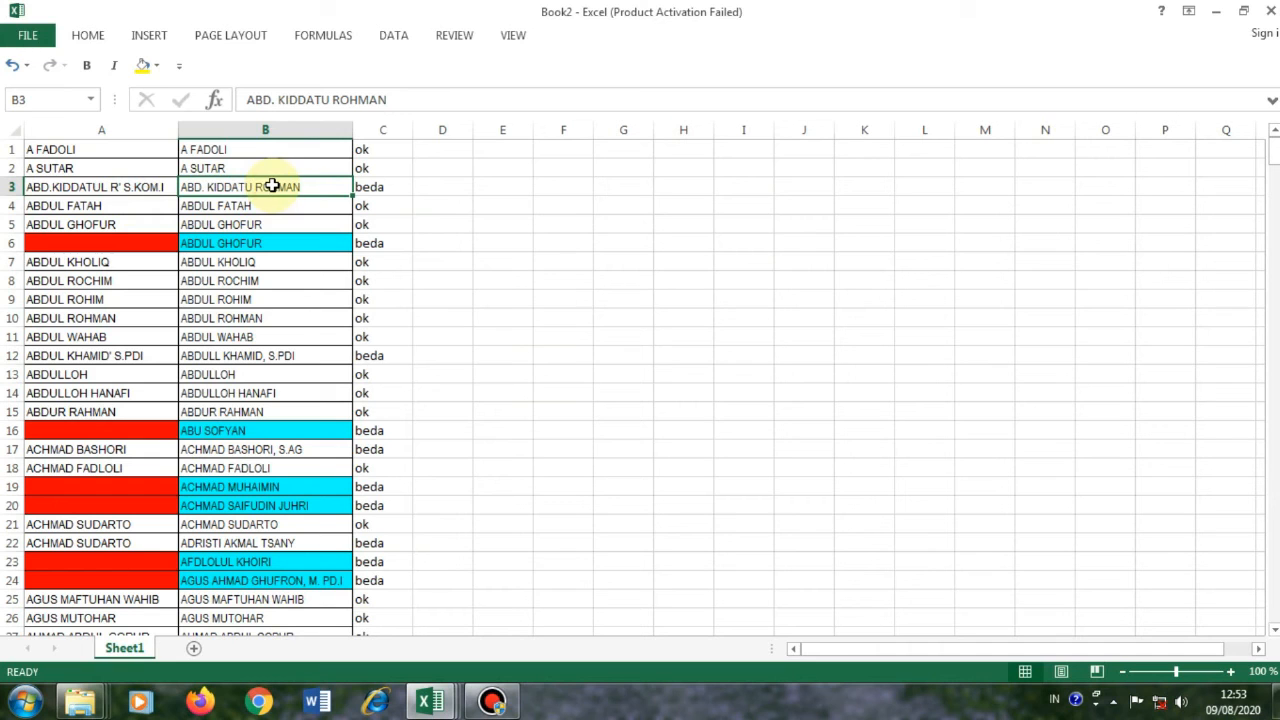
left_click(141, 191)
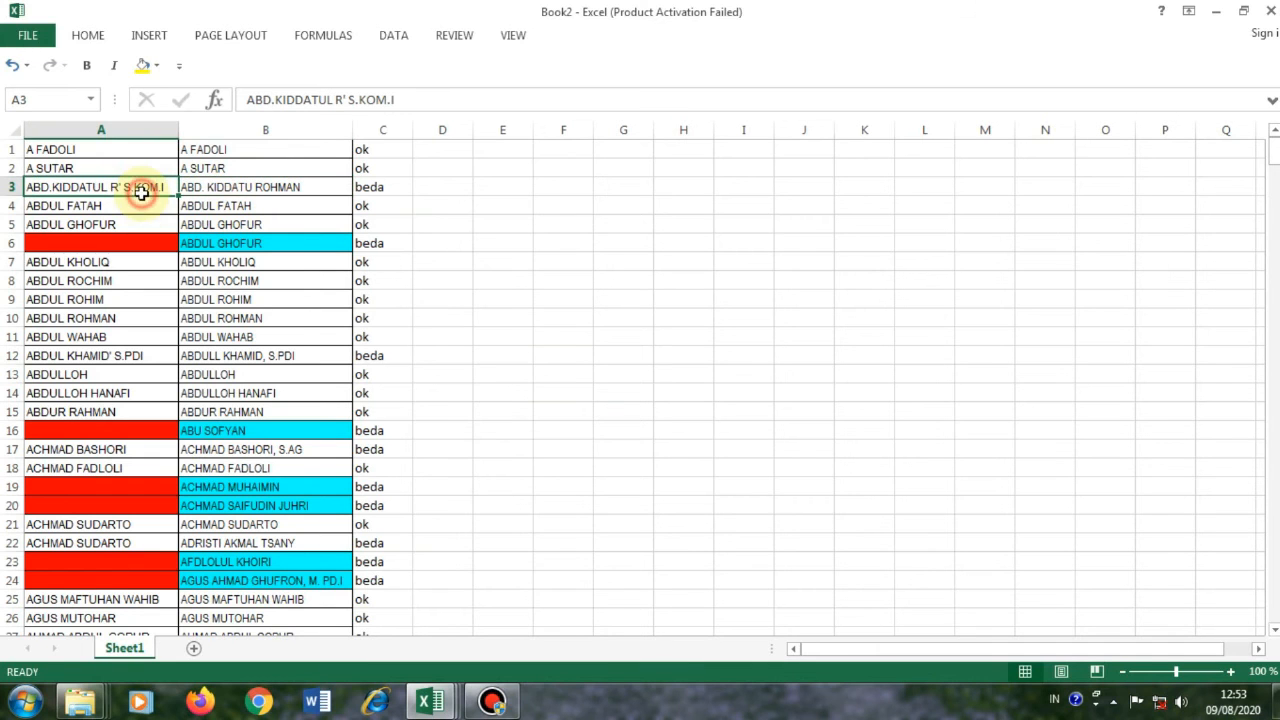
left_click(222, 189)
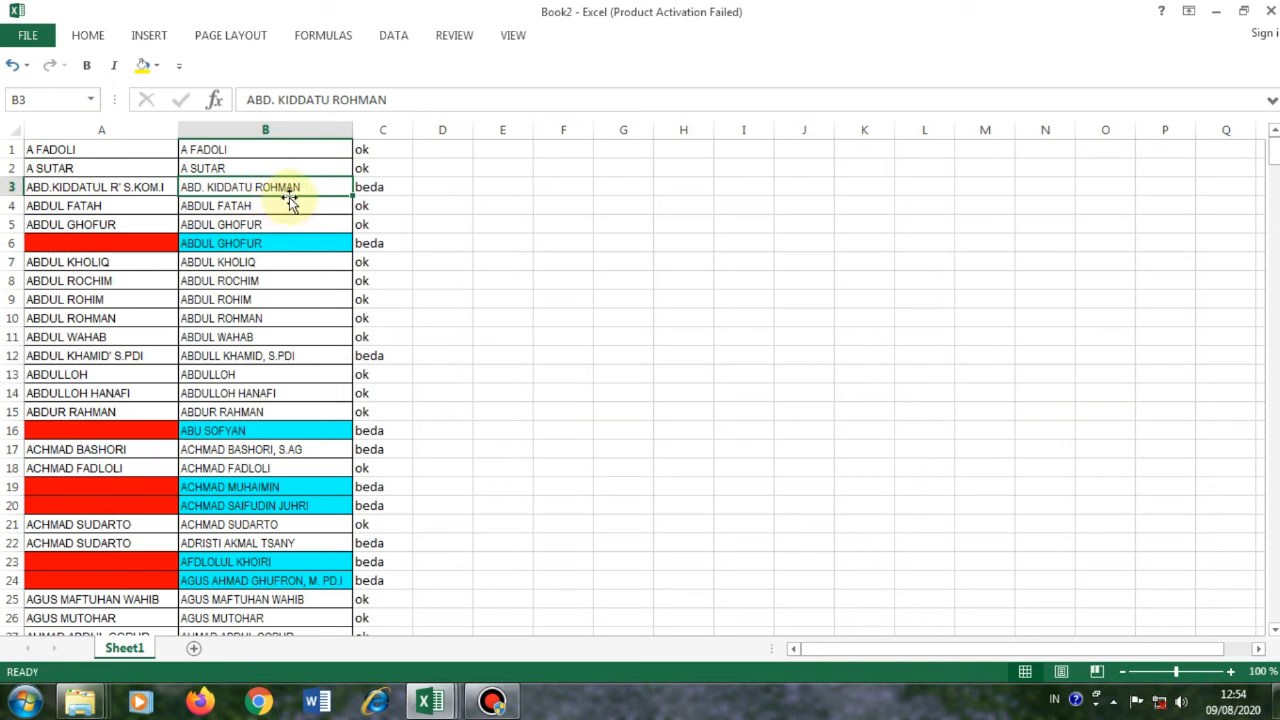
Edit the name in B3 towards A3: add the missing L and replace the last name with its initial, an apostrophe and the title S.KOM.I.
double_click(238, 188)
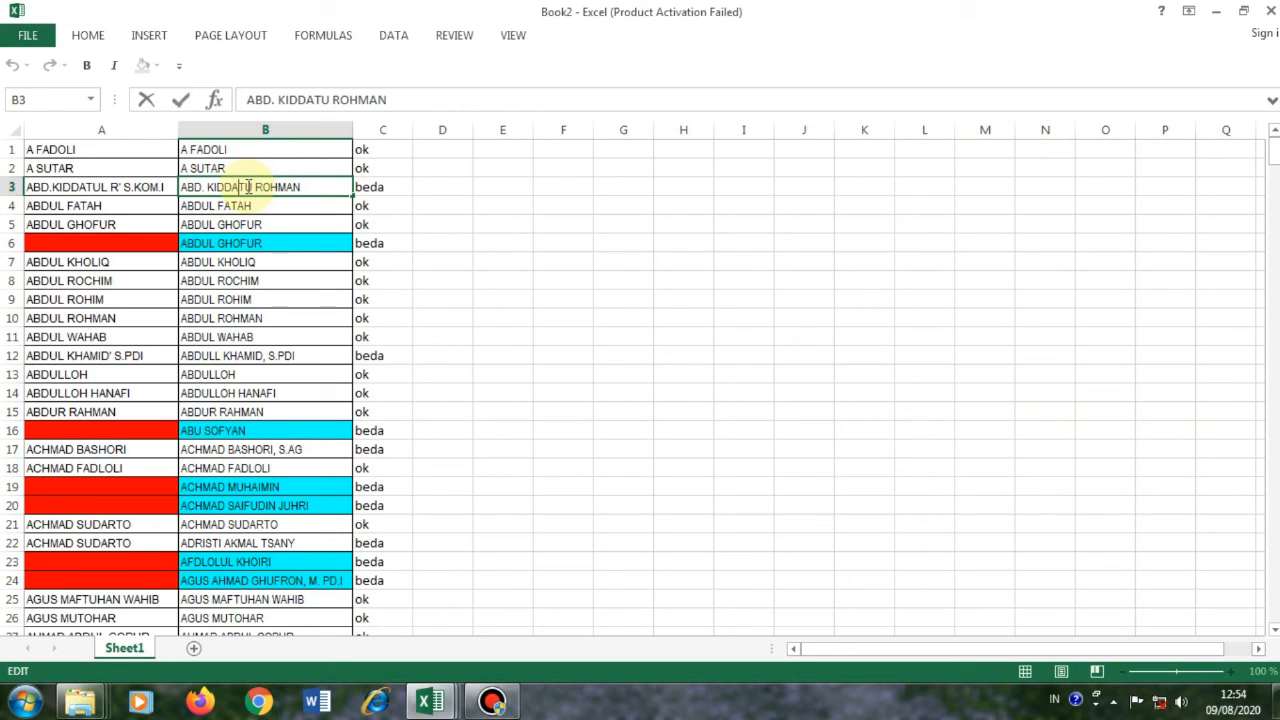
type("I")
key("BackSpace")
type("L")
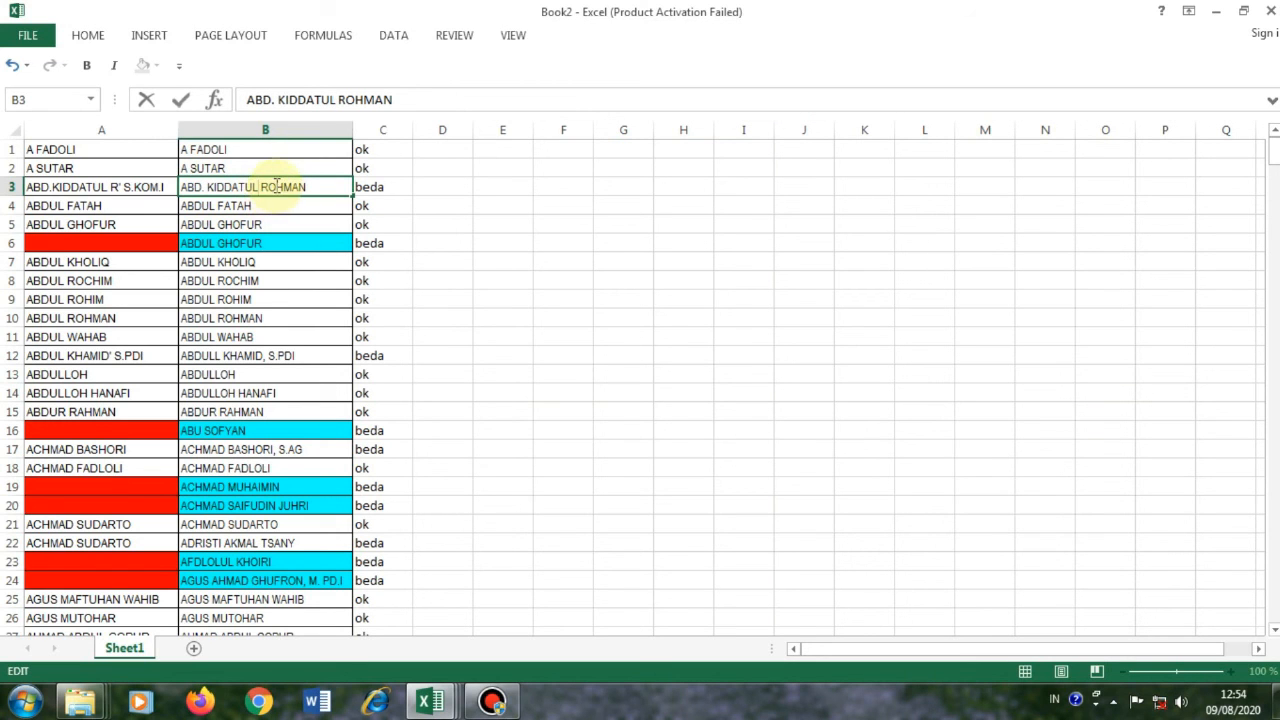
double_click(270, 187)
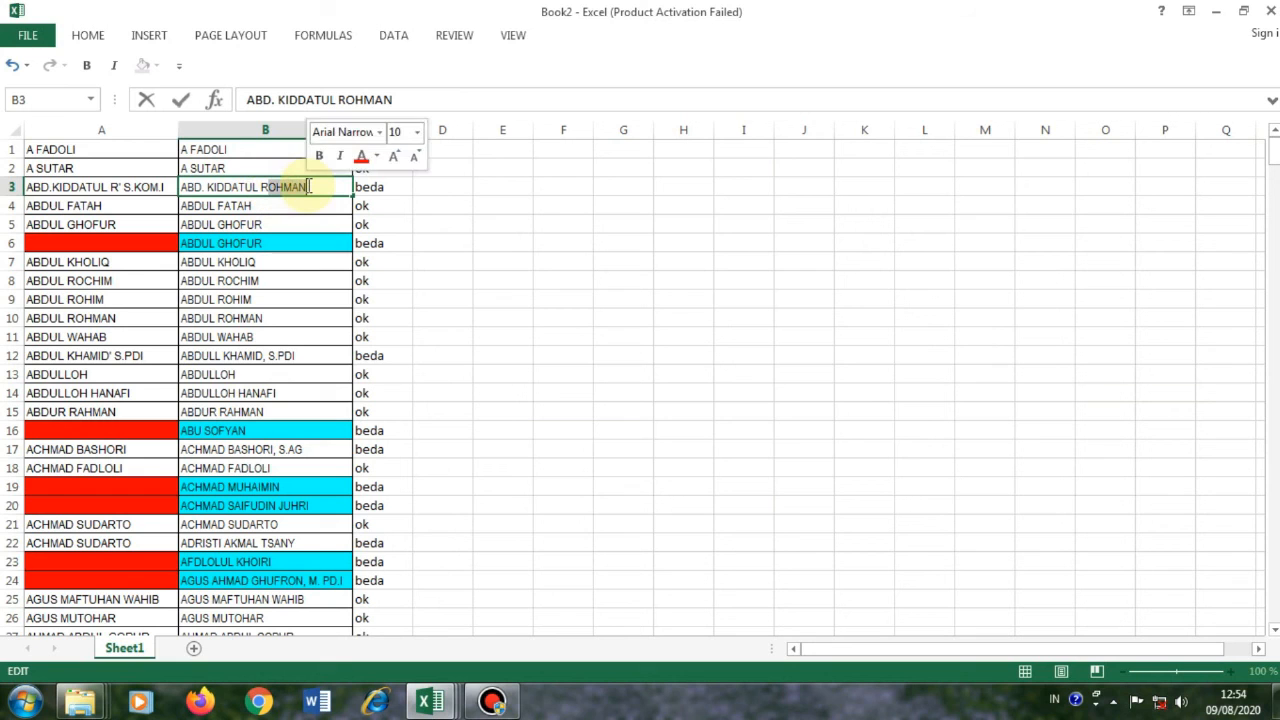
type("R'")
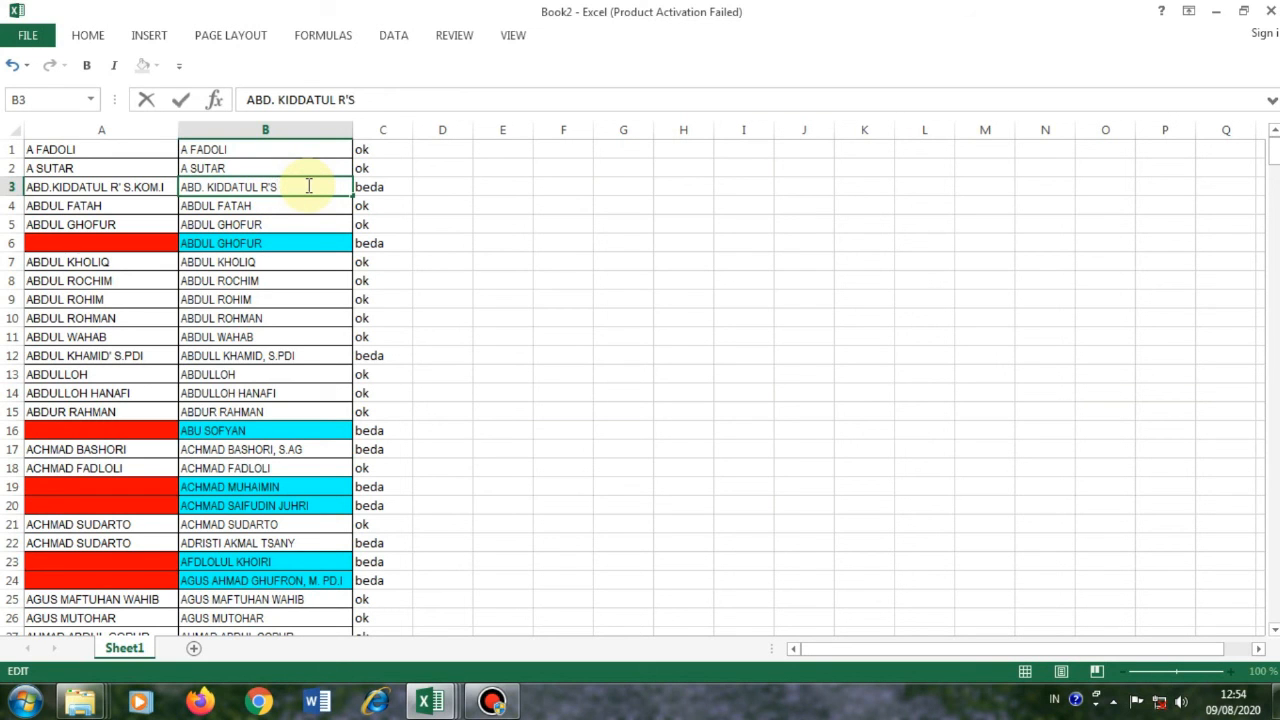
type("S.KOM")
type(".I")
left_click(430, 186)
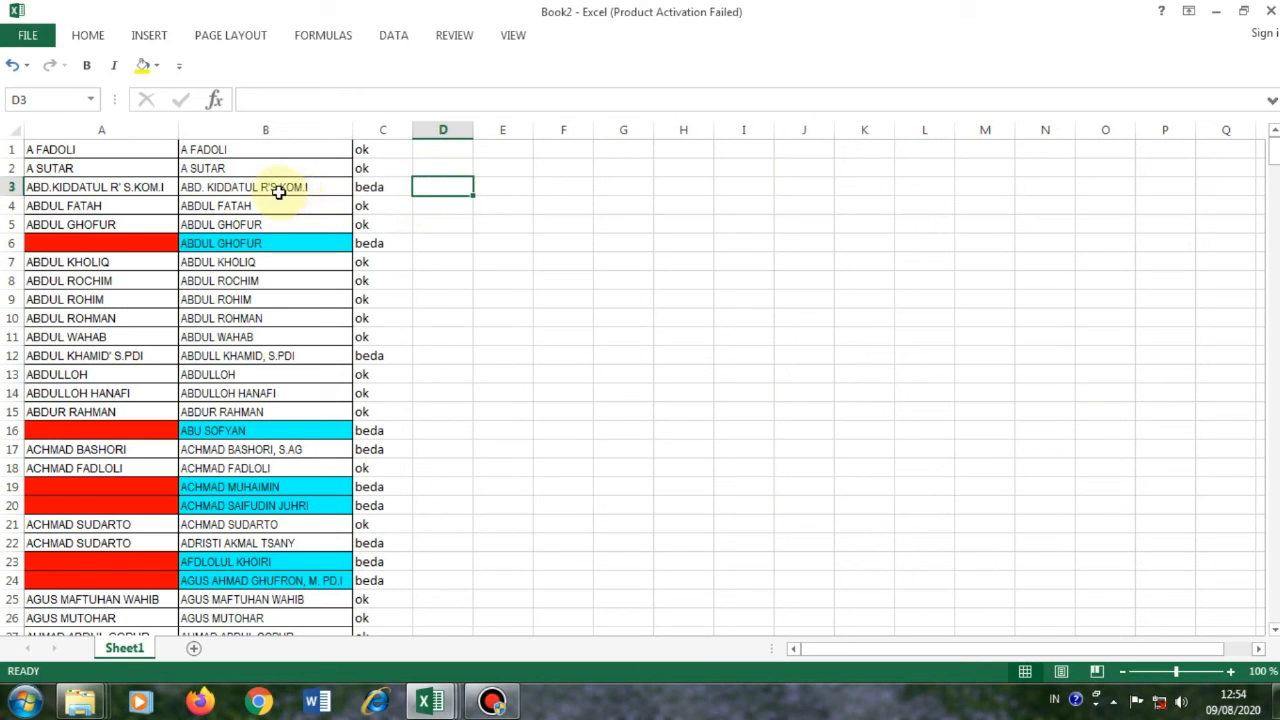
Correct the spacing in B3 to match A3: add a space before S.KOM.I and remove the space after the abbreviated first name.
left_click(276, 188)
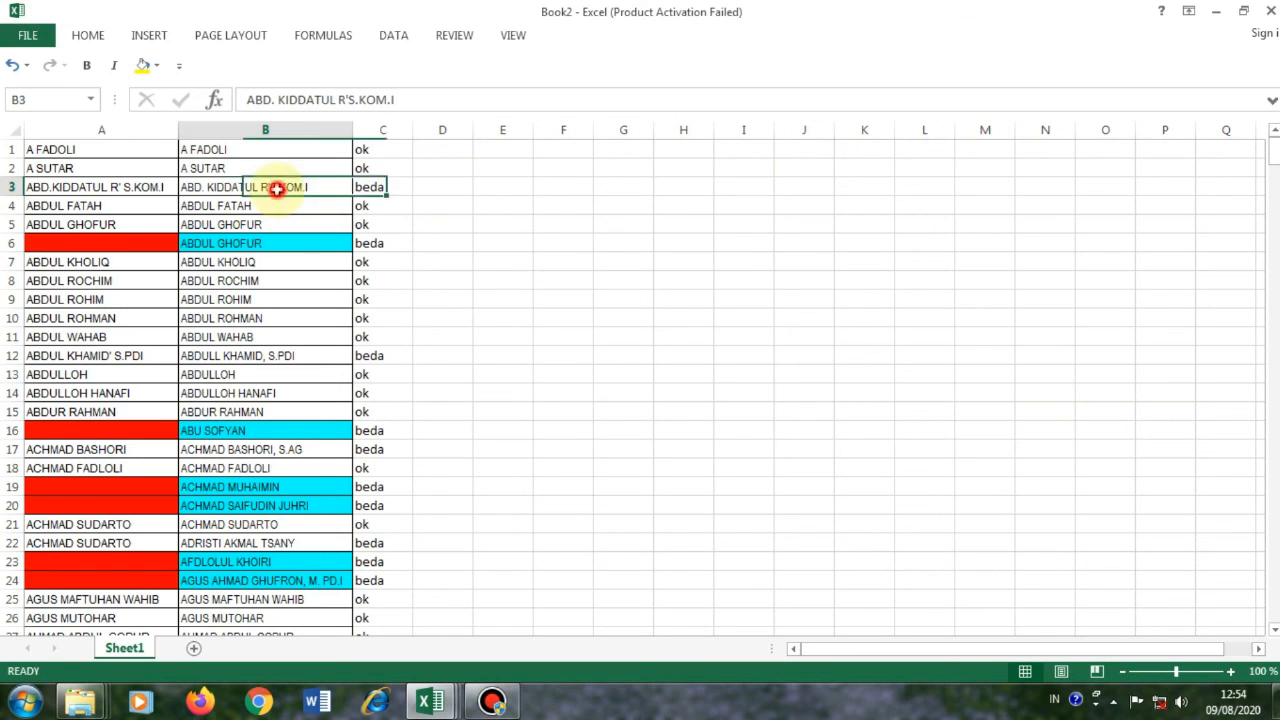
left_click(346, 100)
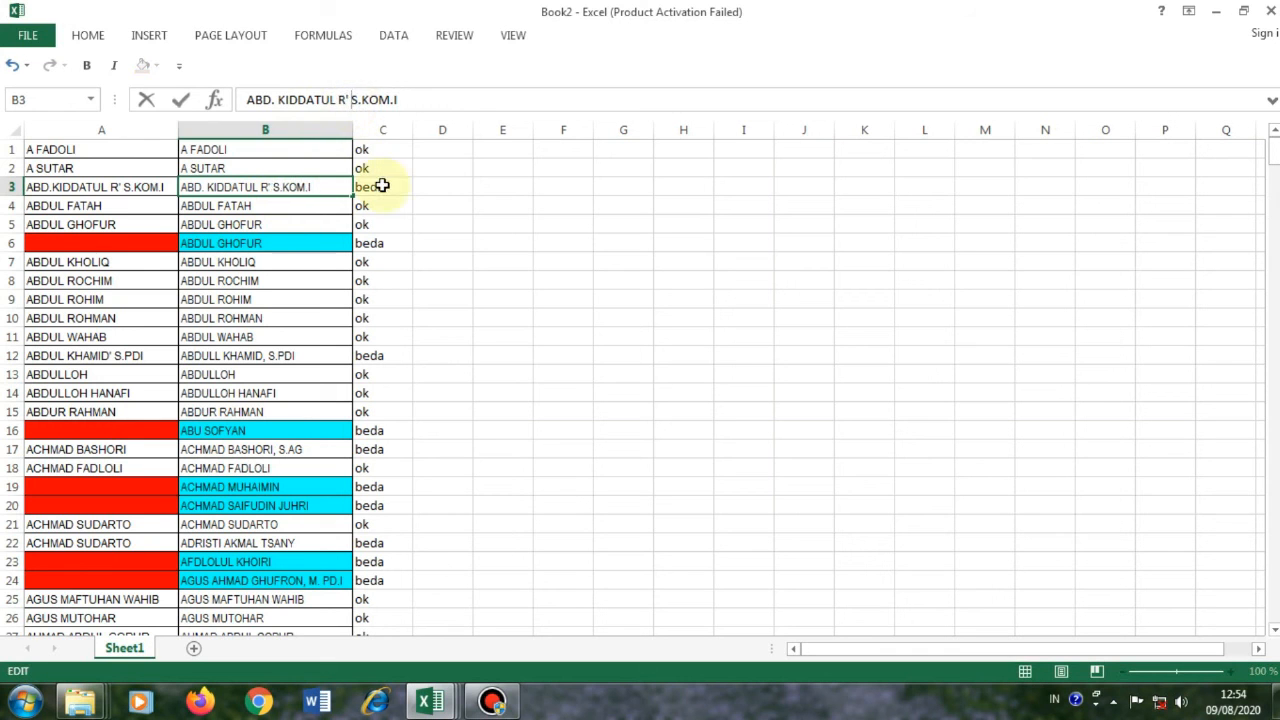
left_click(430, 185)
left_click(265, 191)
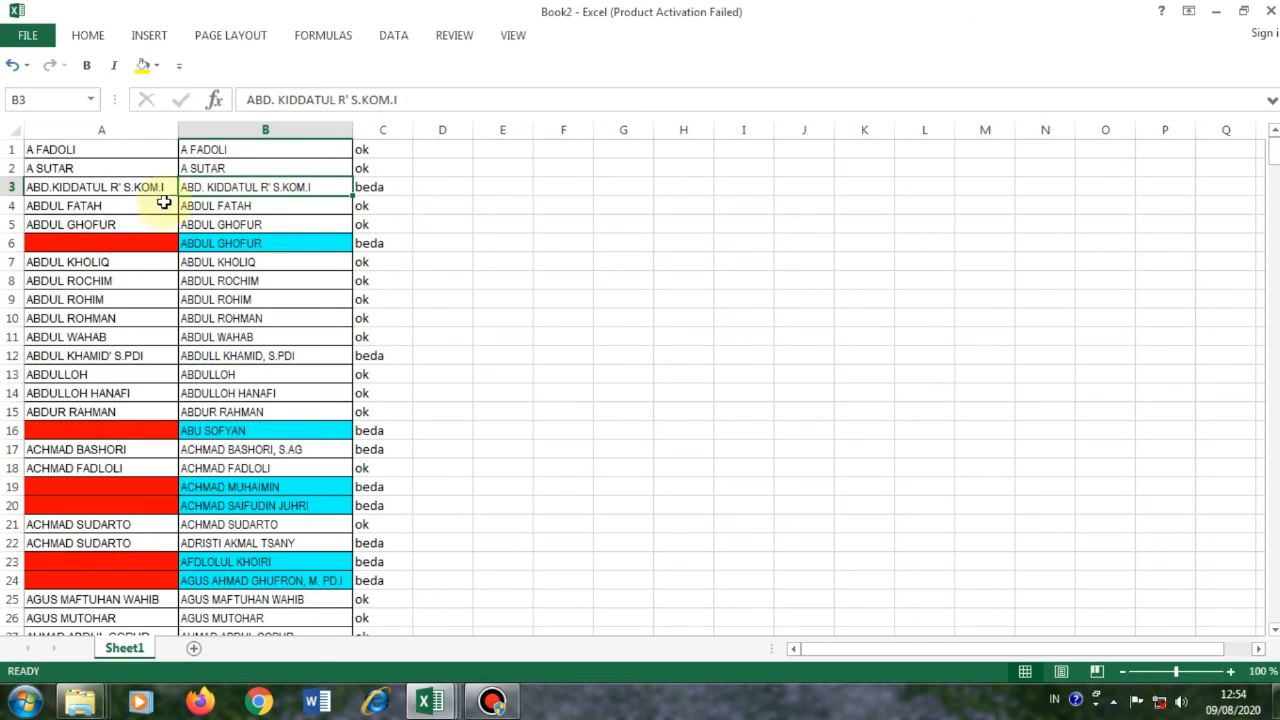
left_click(280, 100)
key("BackSpace")
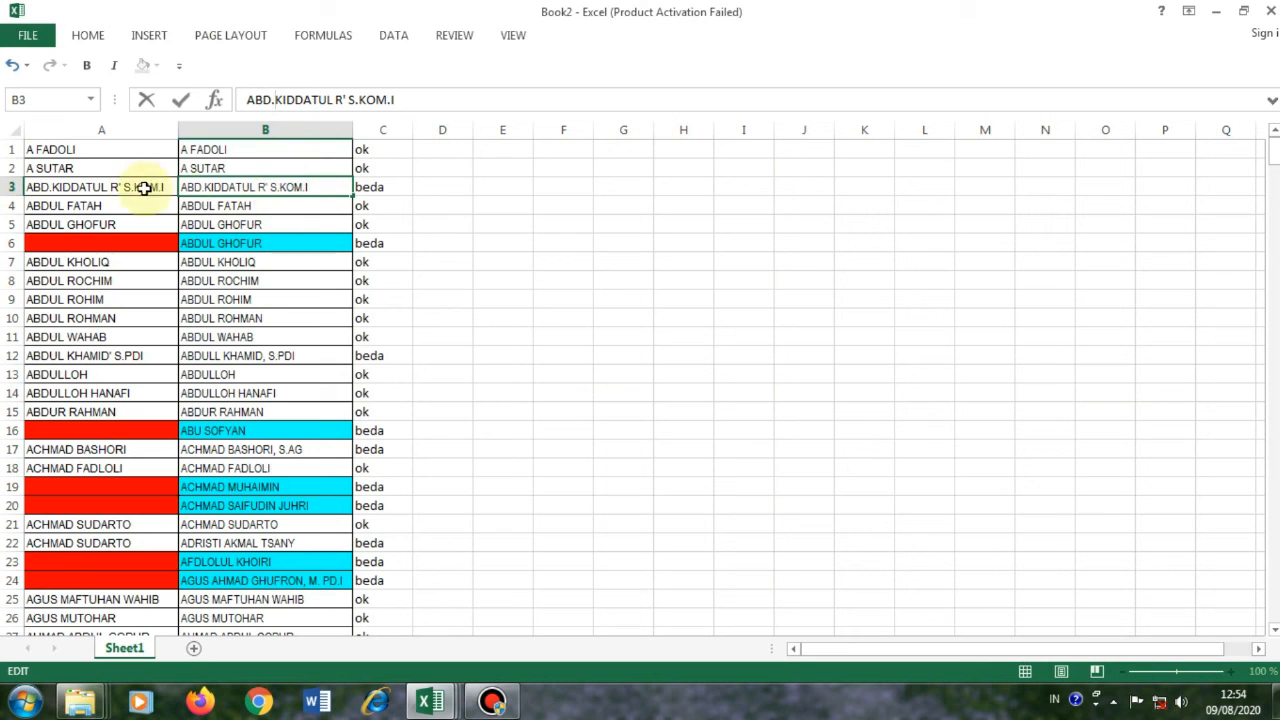
left_click(434, 190)
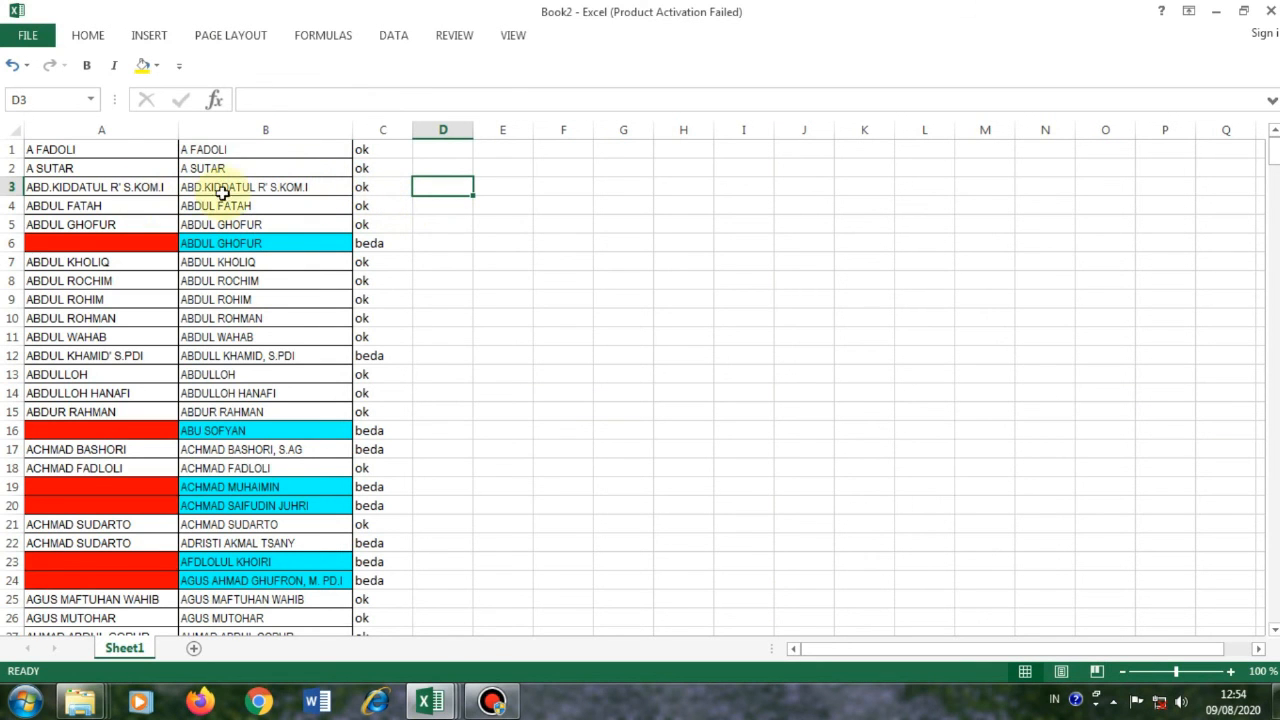
Review the ok and beda results in column C against the paired names further down both lists.
scroll(372, 207, "down", 2)
scroll(372, 207, "up", 2)
scroll(384, 254, "down", 5)
scroll(384, 254, "up", 5)
scroll(286, 207, "down", 1)
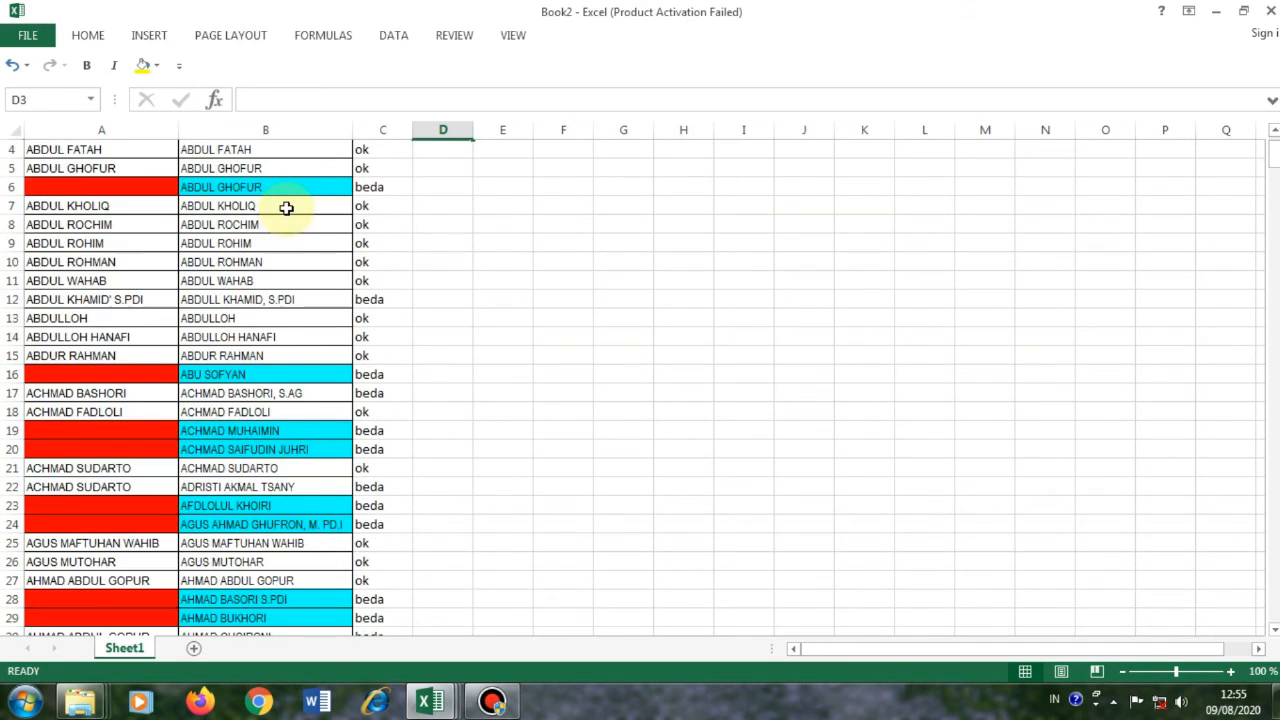
scroll(300, 215, "up", 1)
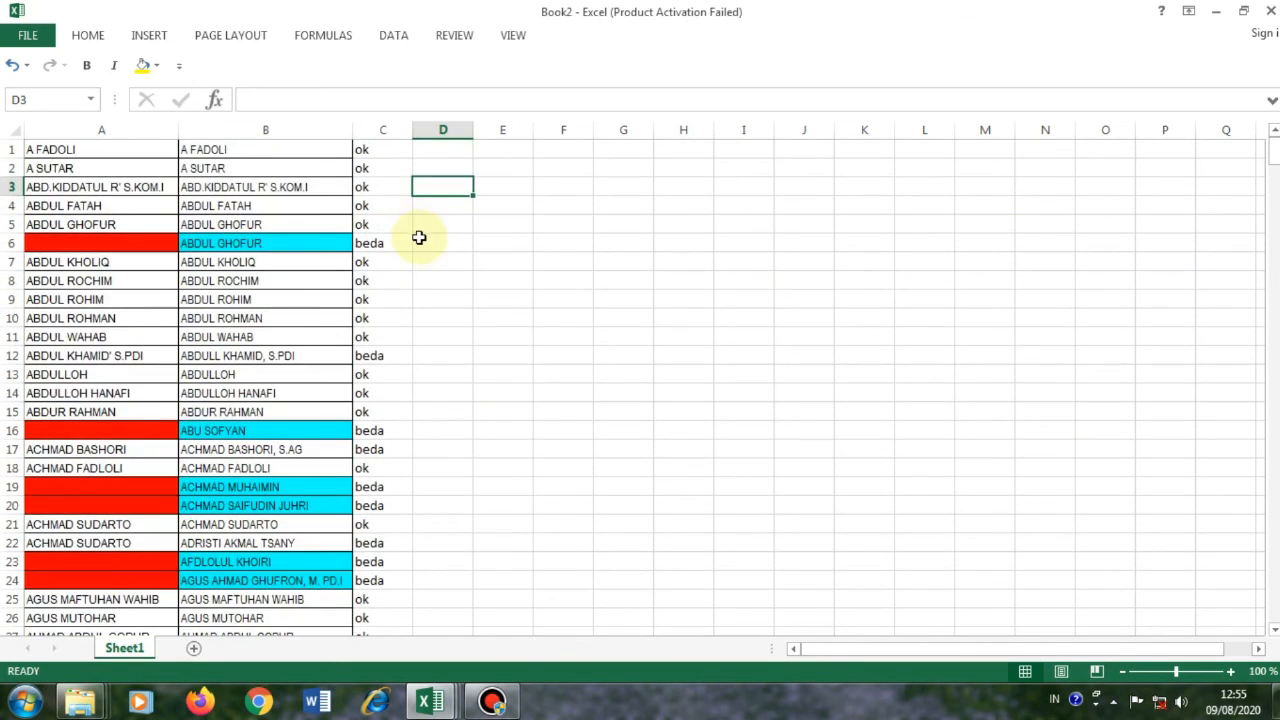
left_click(457, 150)
left_click(391, 151)
left_click(385, 206)
scroll(486, 254, "down", 20)
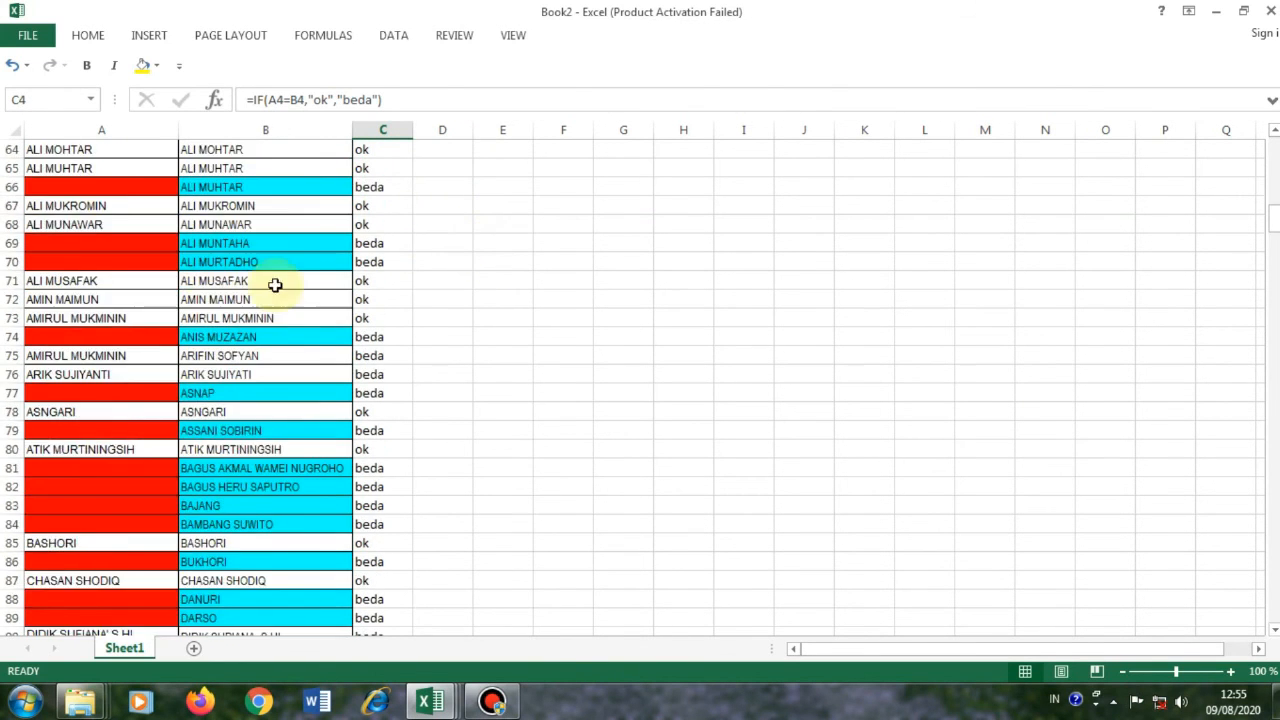
scroll(449, 263, "up", 20)
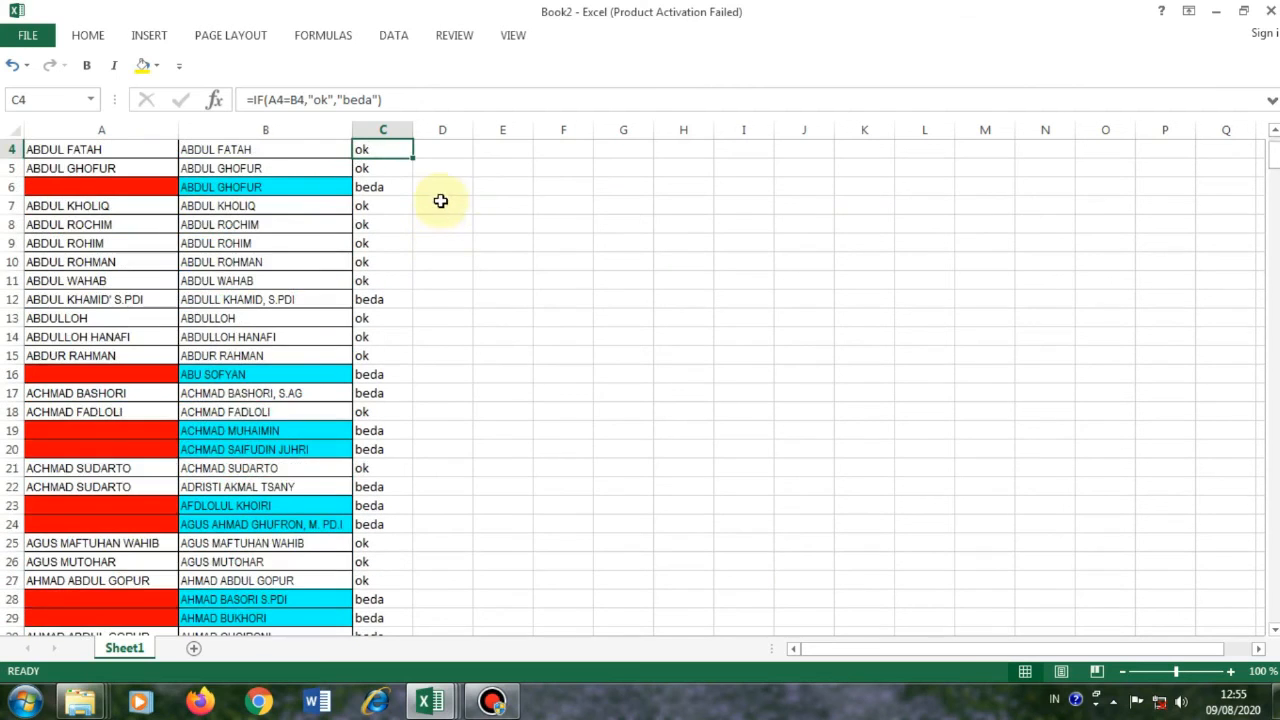
left_click(440, 205)
left_click(459, 168)
left_click(453, 204)
scroll(449, 250, "down", 13)
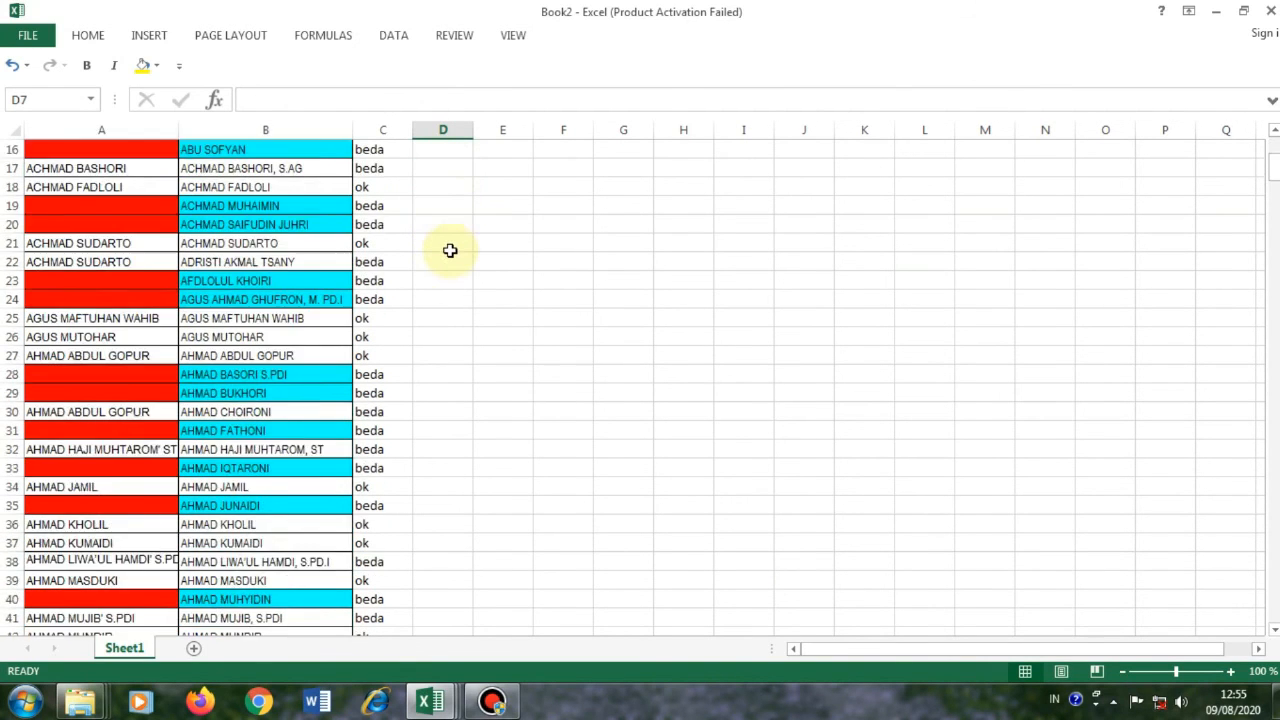
scroll(450, 263, "down", 7)
scroll(445, 264, "up", 17)
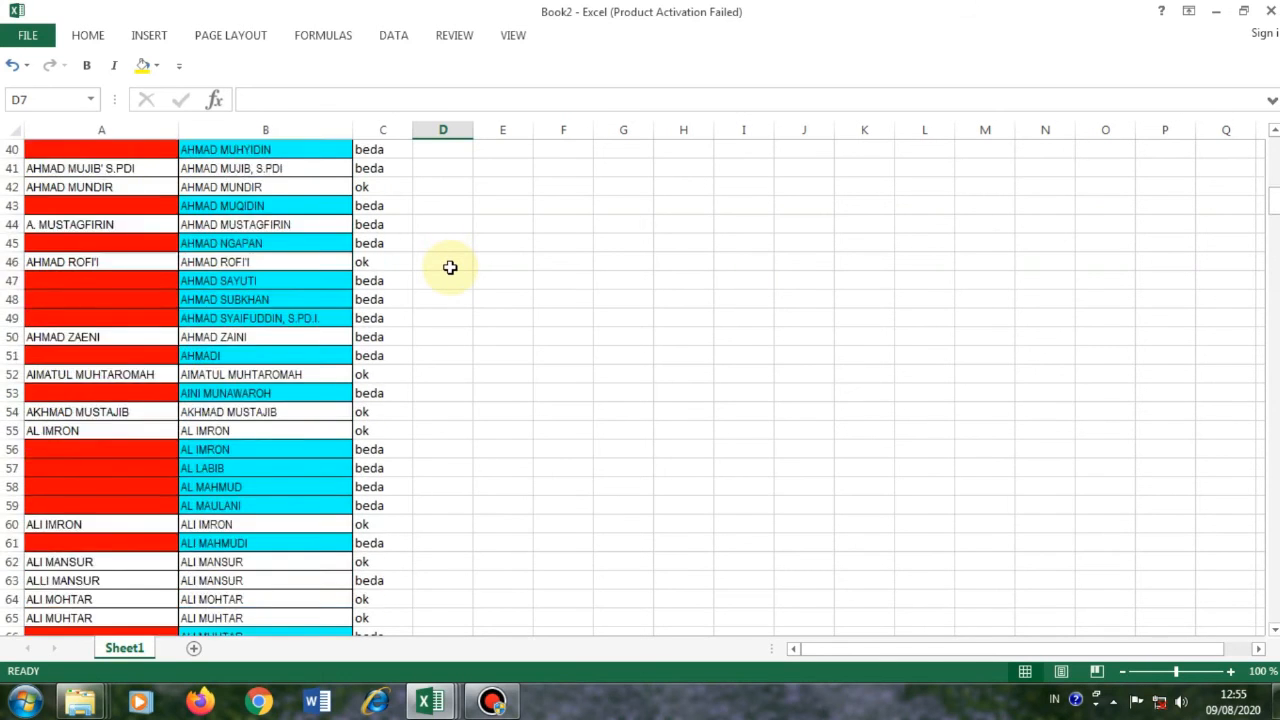